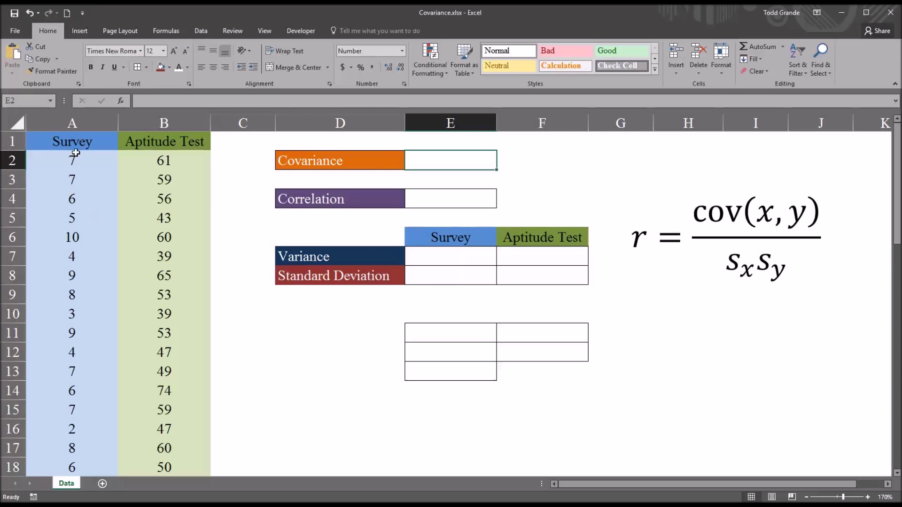
# Examine the Survey and Aptitude Test columns and how their paired scores line up in row 2.
pyautogui.click(71, 123)
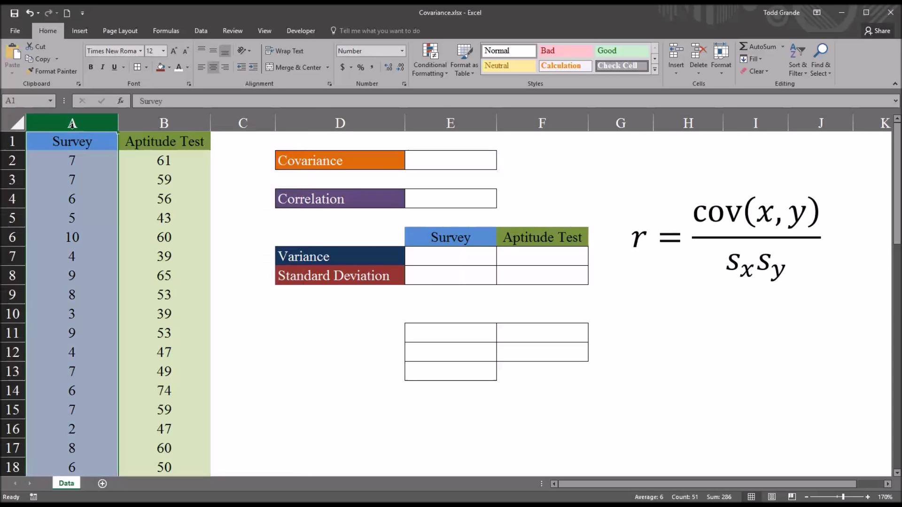
pyautogui.click(145, 124)
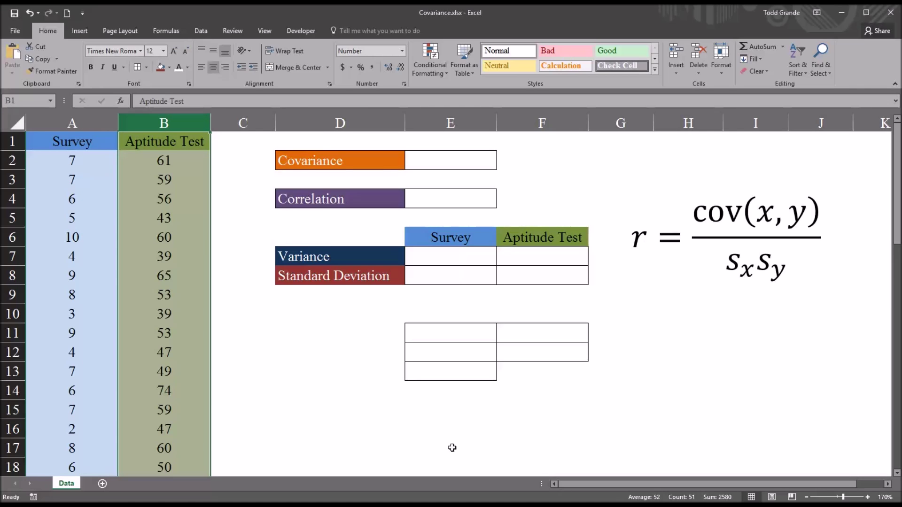
pyautogui.click(55, 160)
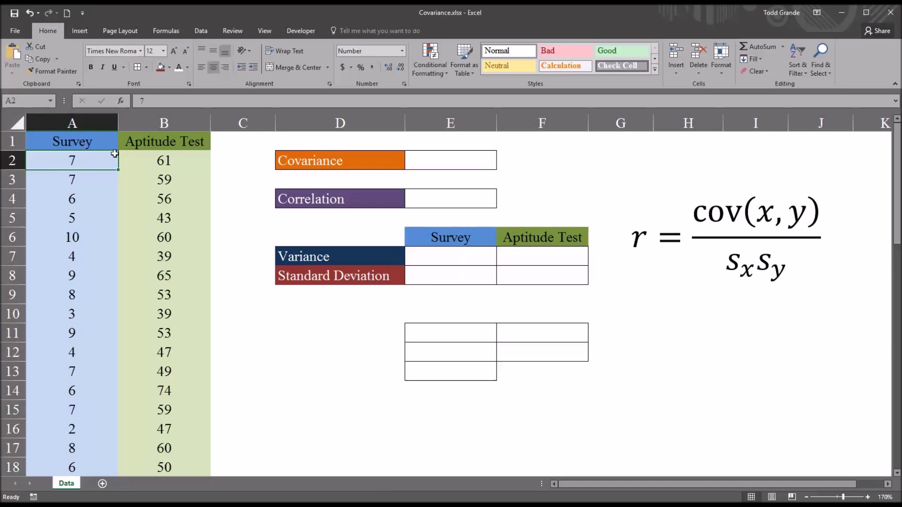
pyautogui.click(151, 162)
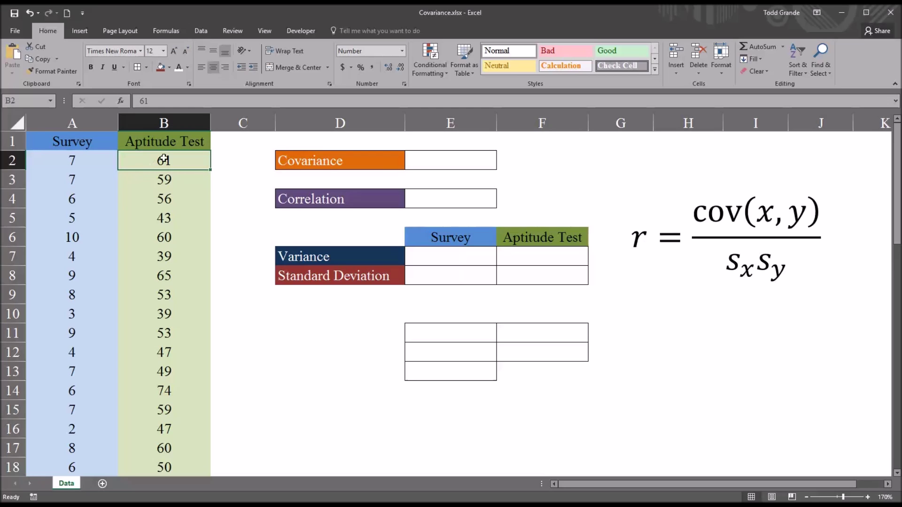
pyautogui.click(83, 162)
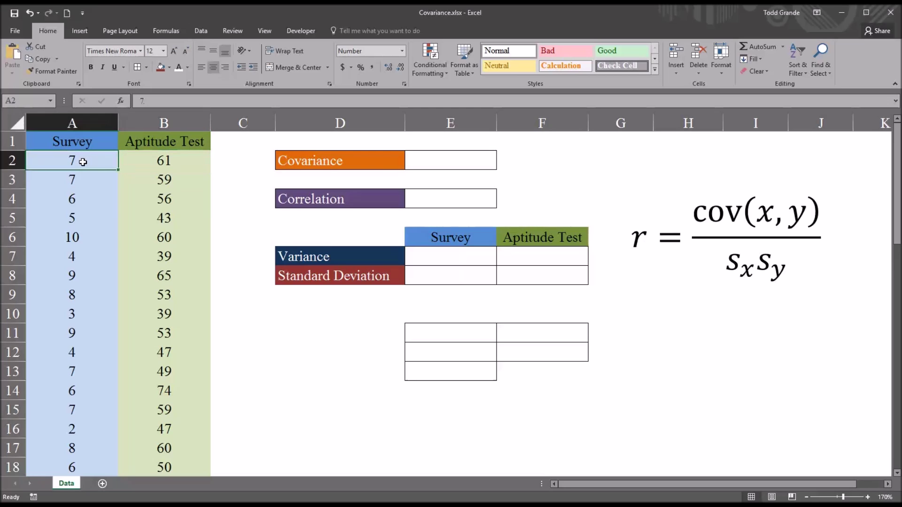
pyautogui.click(129, 163)
pyautogui.click(90, 163)
pyautogui.click(93, 144)
pyautogui.click(144, 141)
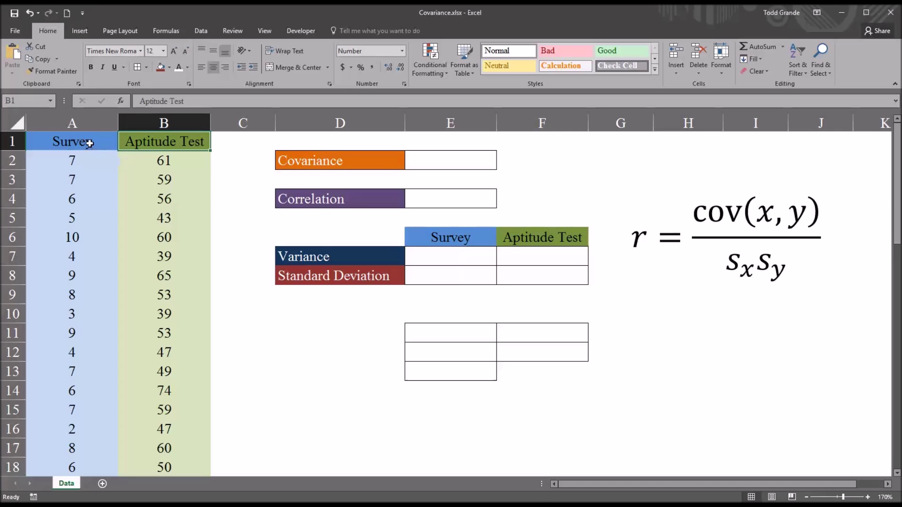
pyautogui.moveTo(77, 123); pyautogui.dragTo(145, 124)
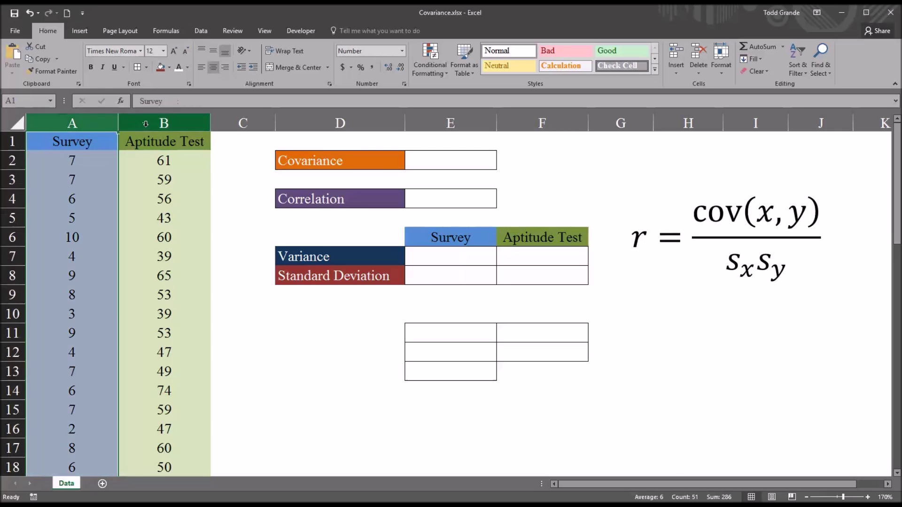
pyautogui.click(165, 162)
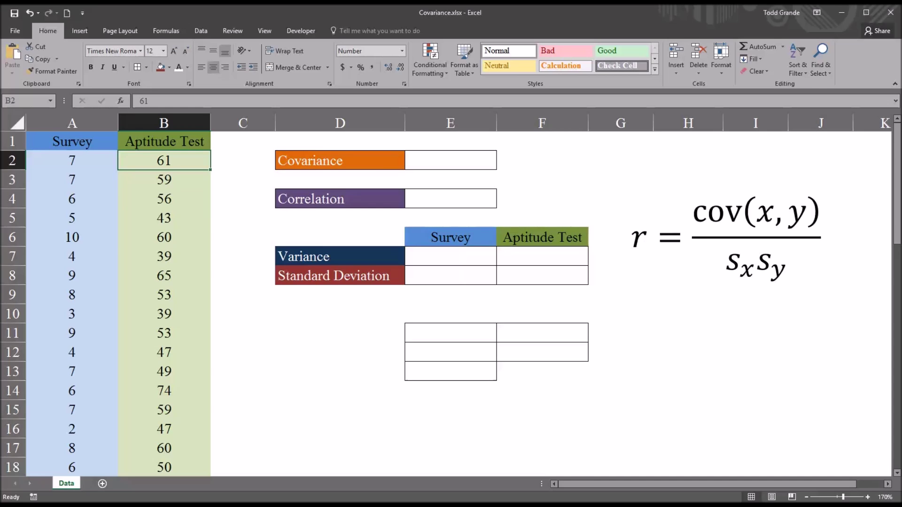
# Calculate the sample covariance of the Survey scores A2:A51 and Aptitude Test scores B2:B51 in cell E2 with COVARIANCE.S.
pyautogui.click(438, 161)
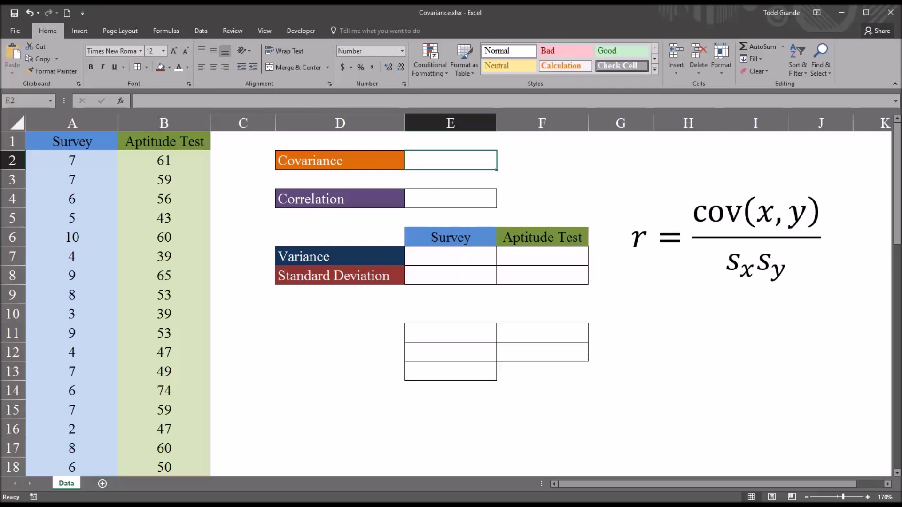
pyautogui.write('=co')
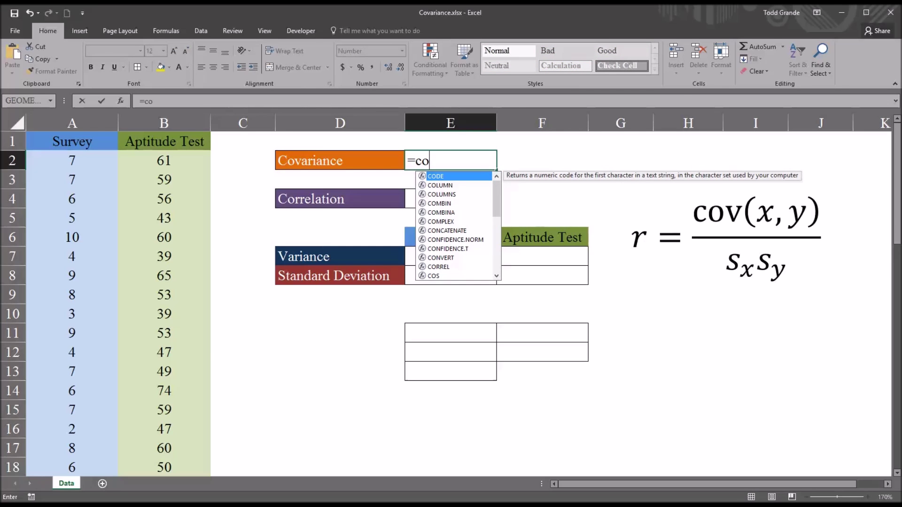
pyautogui.write('v')
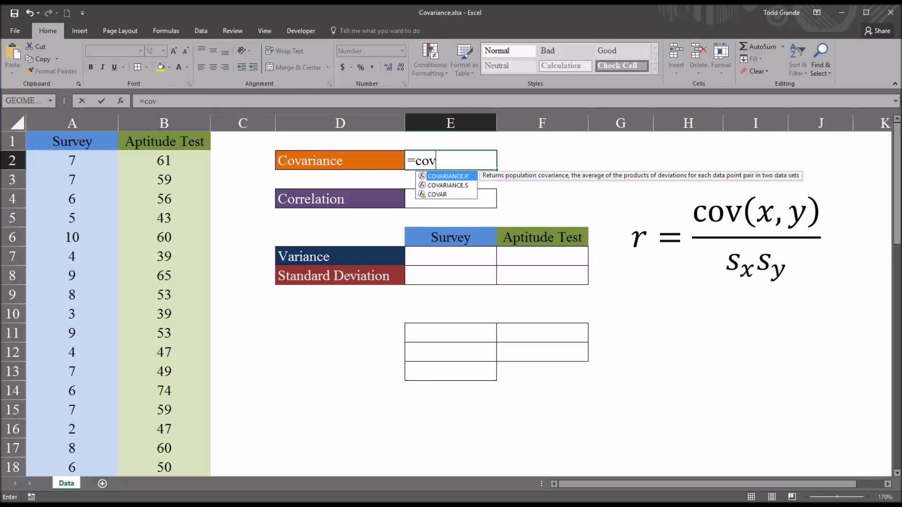
pyautogui.click(450, 186)
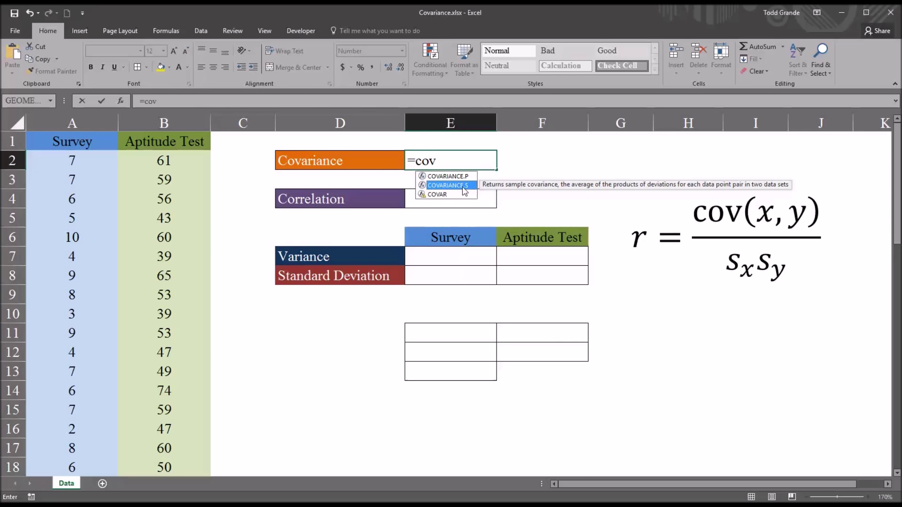
pyautogui.doubleClick(464, 190)
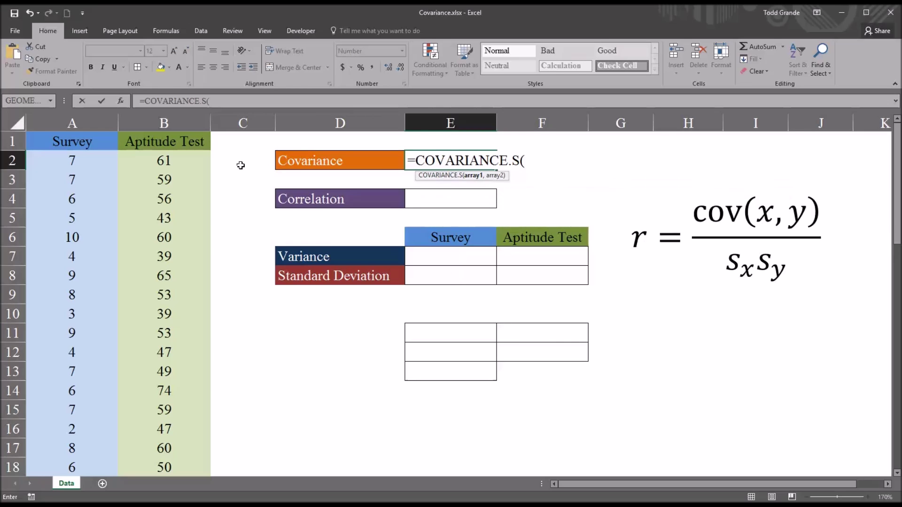
pyautogui.click(70, 160)
pyautogui.hotkey('ctrl', 'shift', 'Down')
pyautogui.write(',')
pyautogui.moveTo(896, 386); pyautogui.dragTo(897, 133)
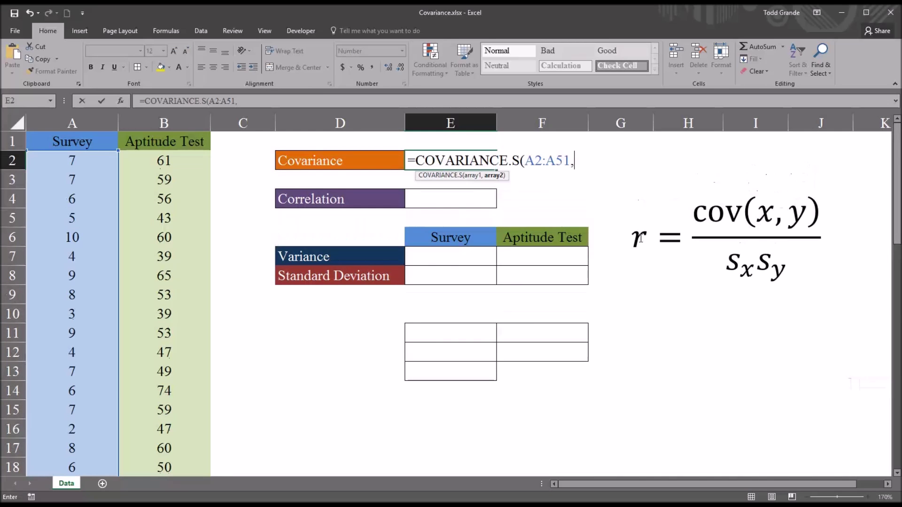
pyautogui.click(174, 161)
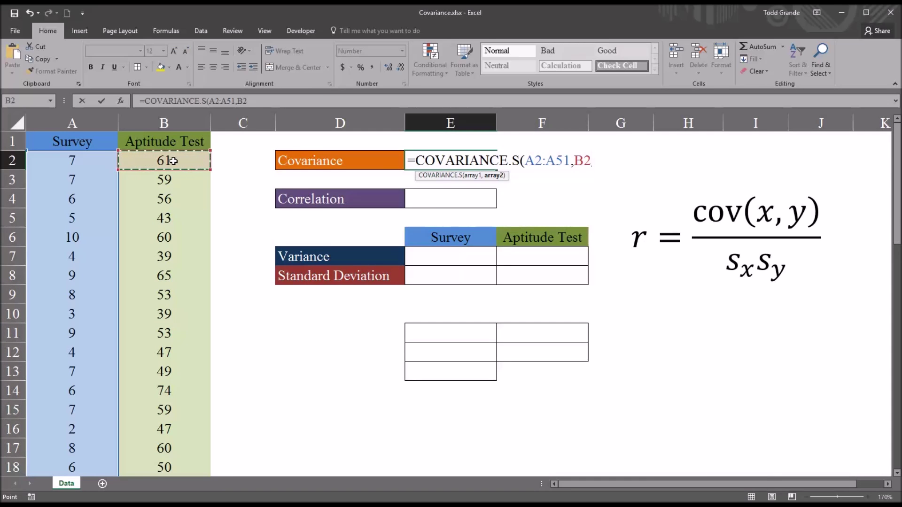
pyautogui.hotkey('ctrl', 'shift', 'Down')
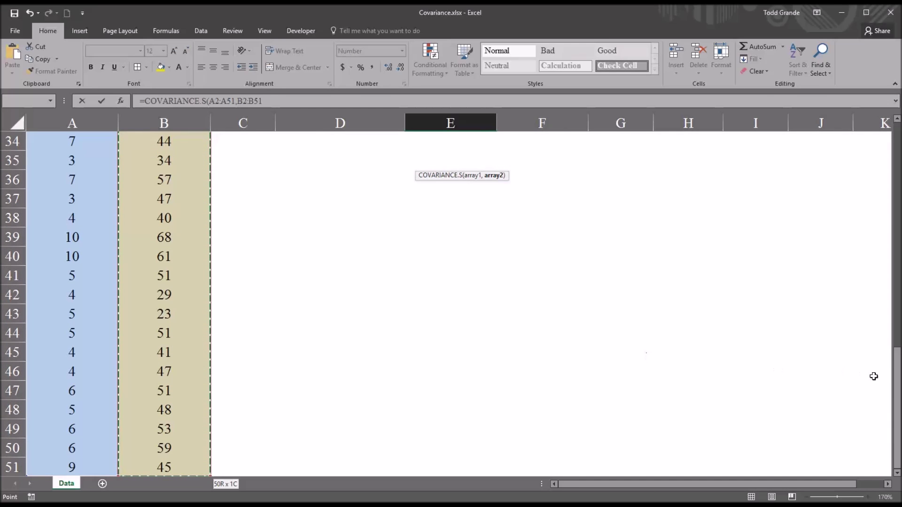
pyautogui.press('Return')
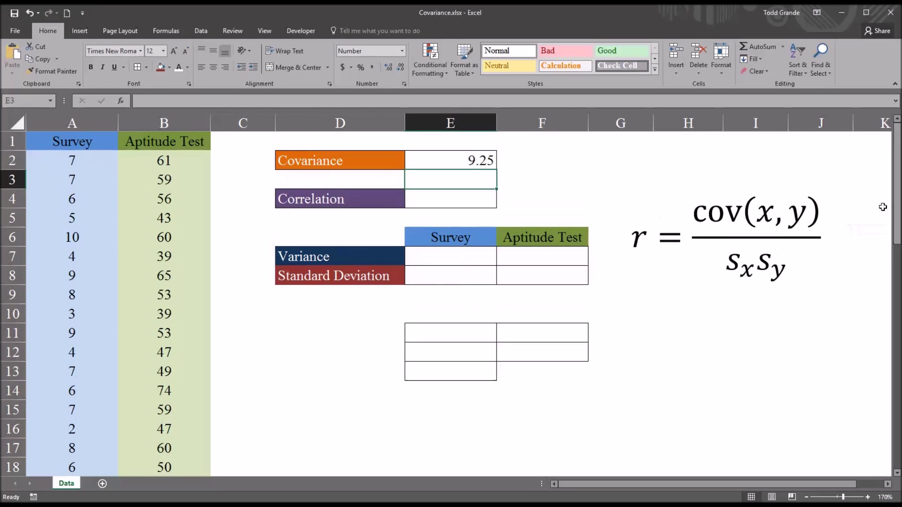
pyautogui.click(463, 165)
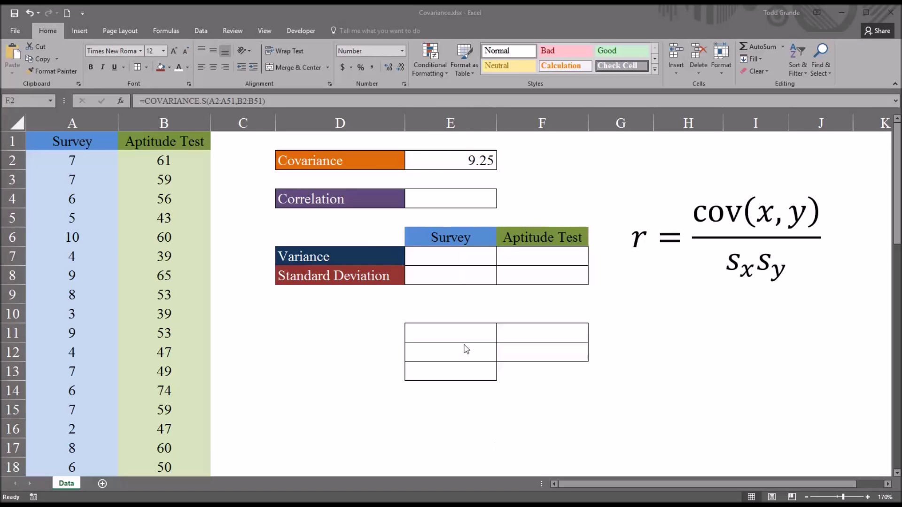
pyautogui.click(438, 164)
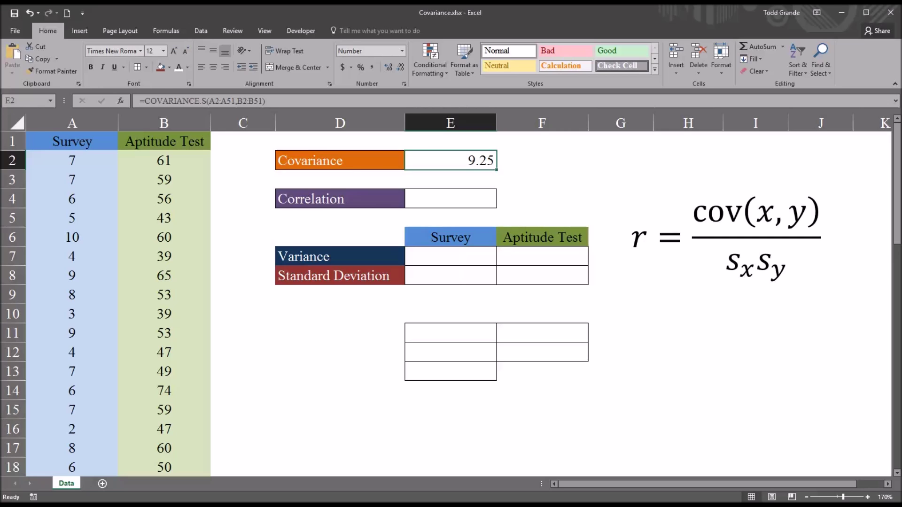
pyautogui.click(367, 199)
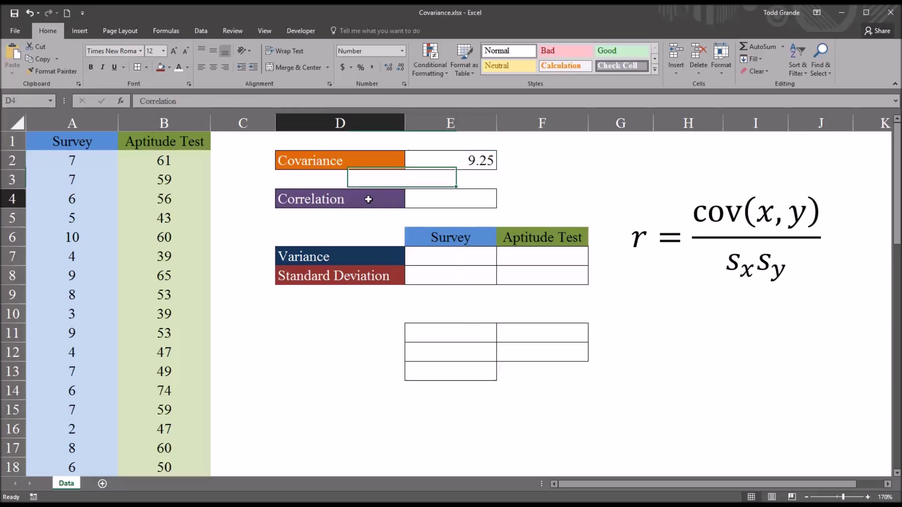
pyautogui.click(410, 199)
pyautogui.click(415, 162)
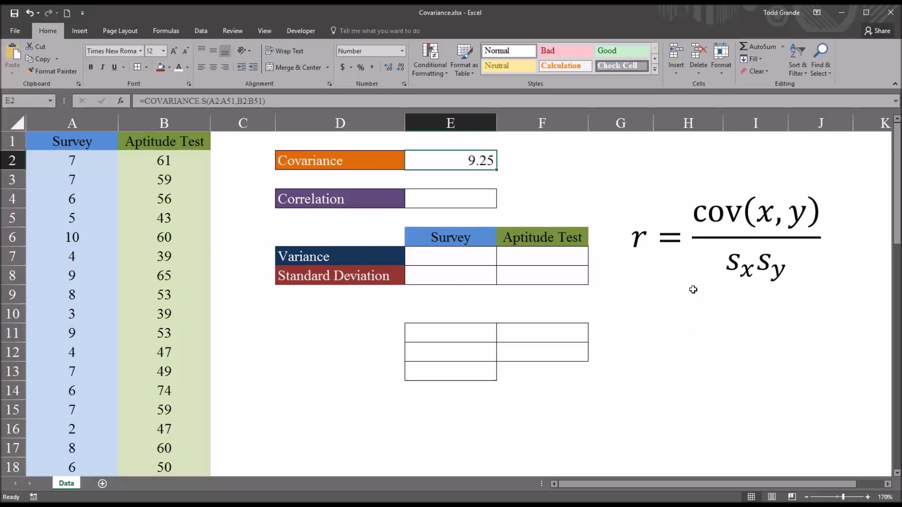
# Calculate the correlation between the Survey scores A2:A51 and Aptitude Test scores B2:B51 in cell E4 with CORREL.
pyautogui.click(441, 201)
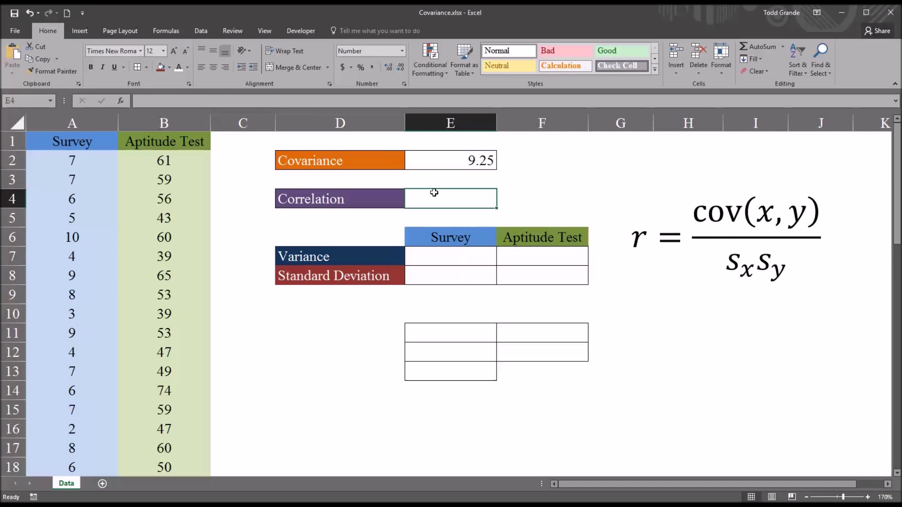
pyautogui.write('=co')
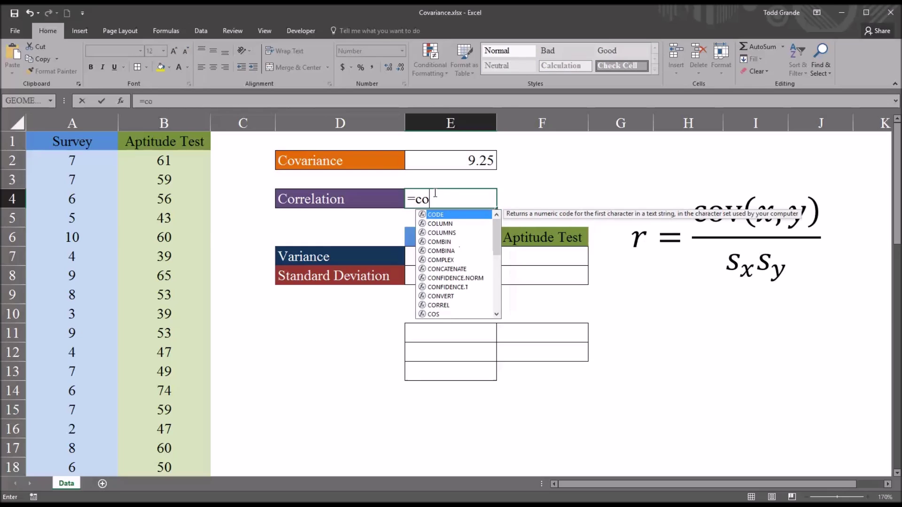
pyautogui.write('rrel')
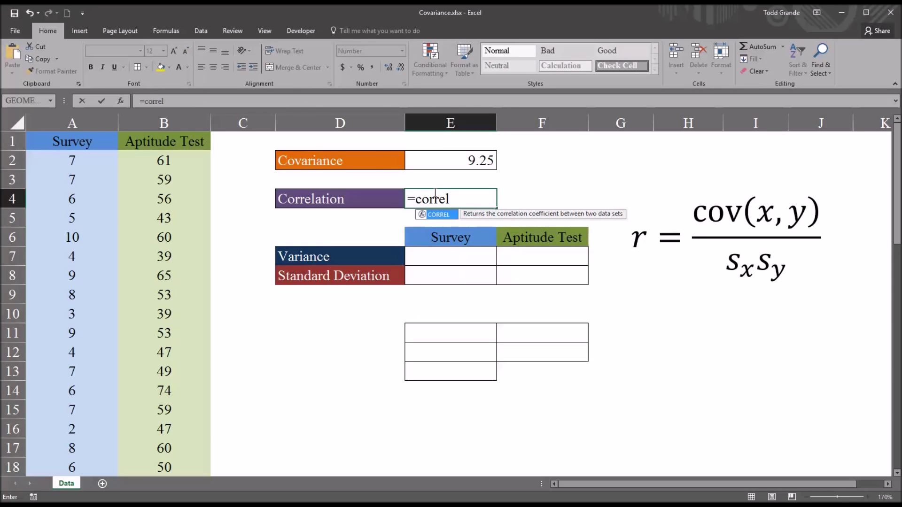
pyautogui.press('Tab')
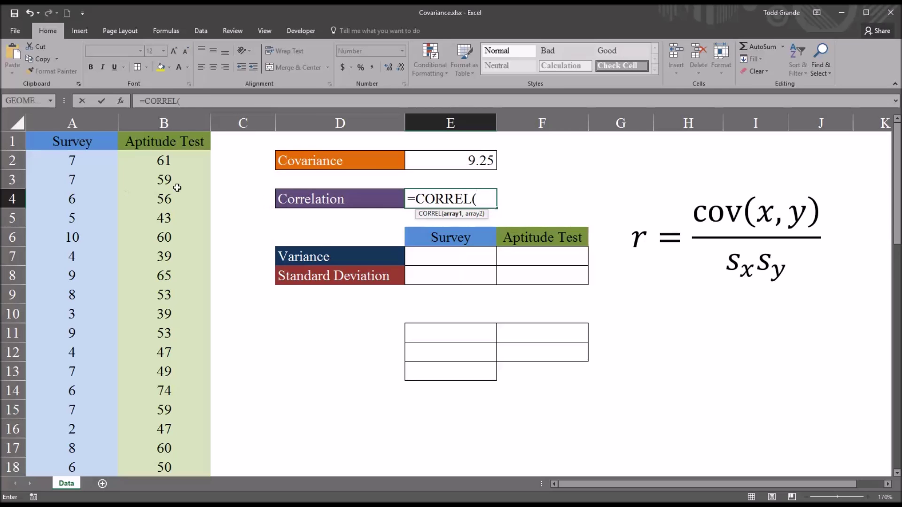
pyautogui.click(69, 162)
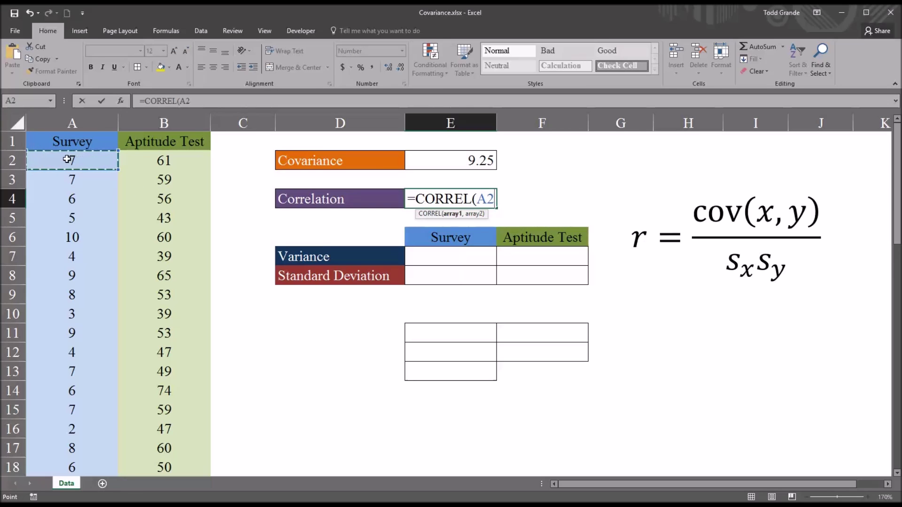
pyautogui.hotkey('ctrl', 'shift', 'Down')
pyautogui.write(',')
pyautogui.moveTo(897, 357); pyautogui.dragTo(886, 137)
pyautogui.click(188, 162)
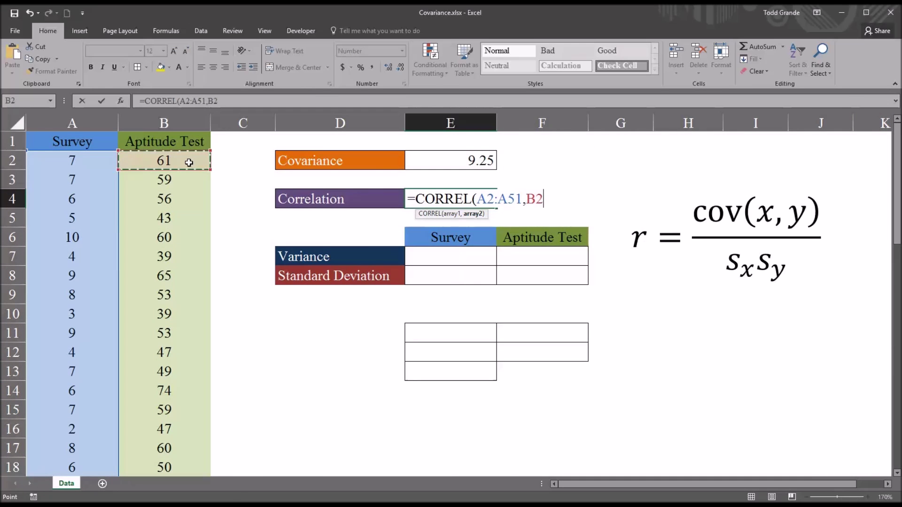
pyautogui.hotkey('ctrl', 'shift', 'Down')
pyautogui.press('Return')
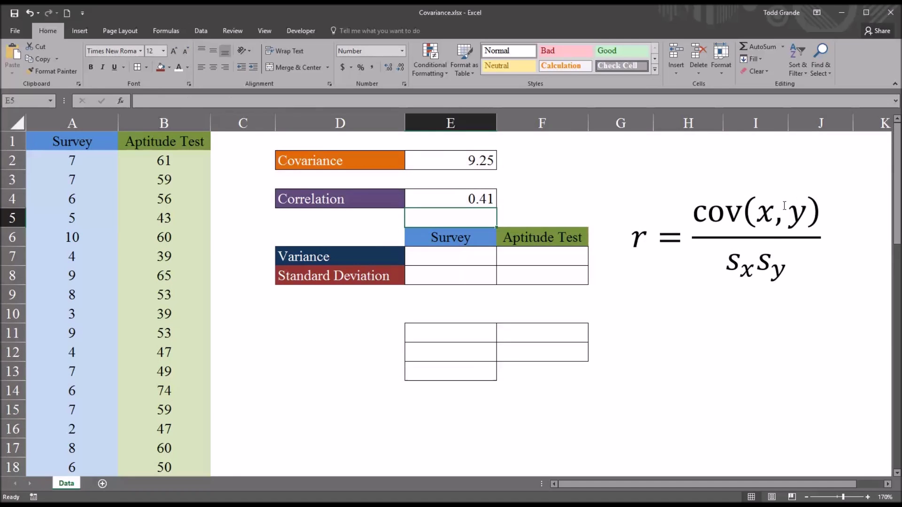
pyautogui.click(452, 199)
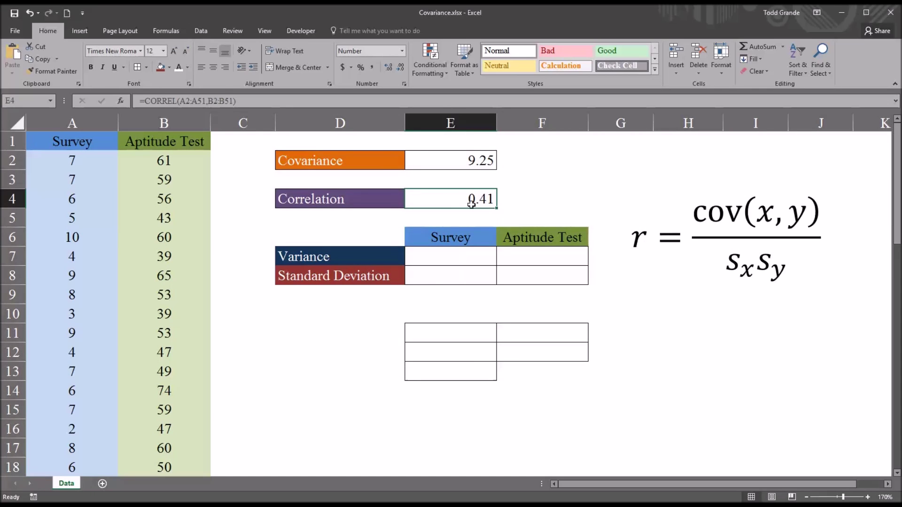
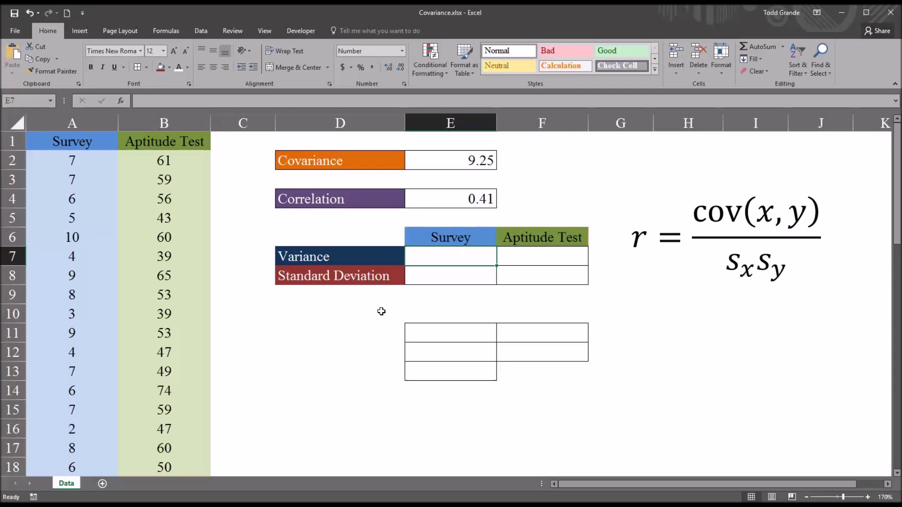
# Calculate the sample variance of the Survey scores A2:A51 in cell E7 with VAR.S.
pyautogui.write('var')
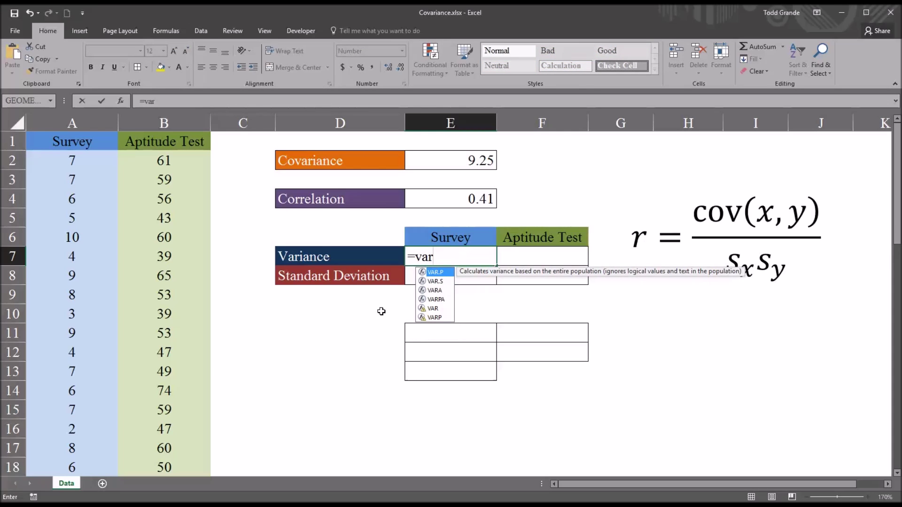
pyautogui.press('Down')
pyautogui.press('Tab')
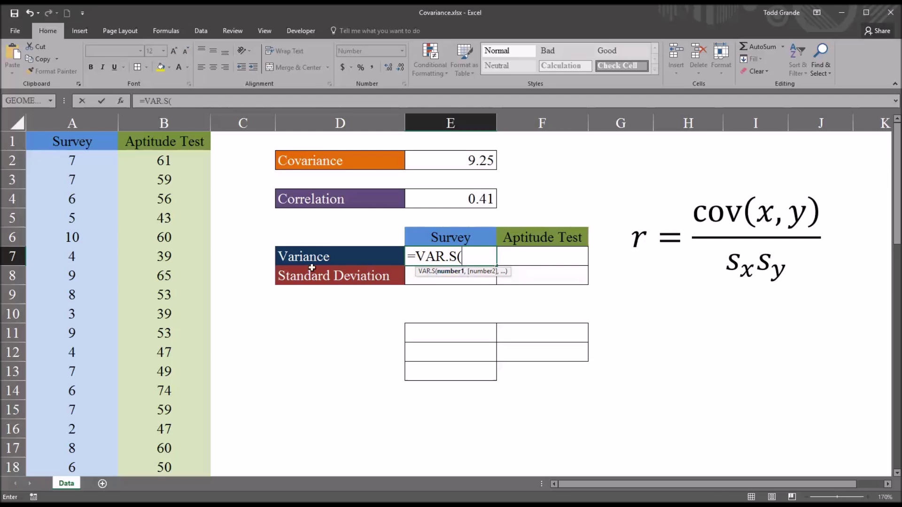
pyautogui.click(63, 161)
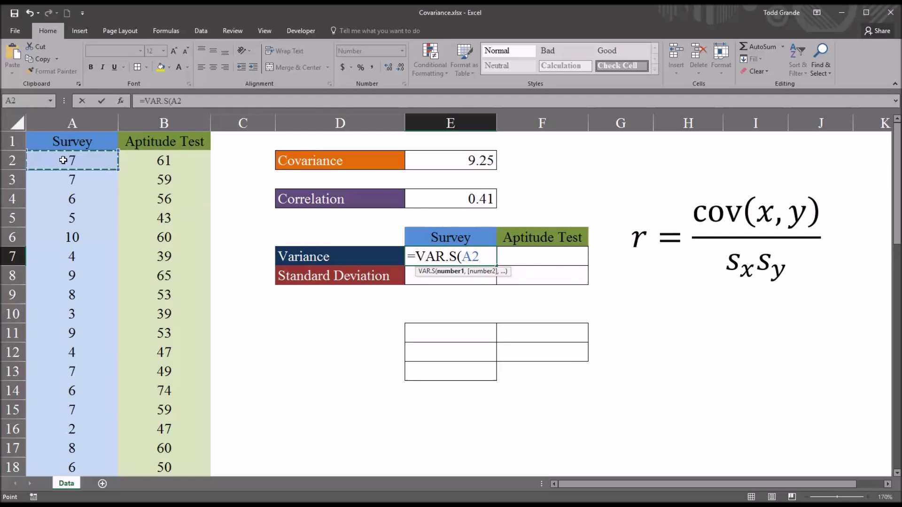
pyautogui.hotkey('ctrl', 'shift', 'Down')
pyautogui.press('Return')
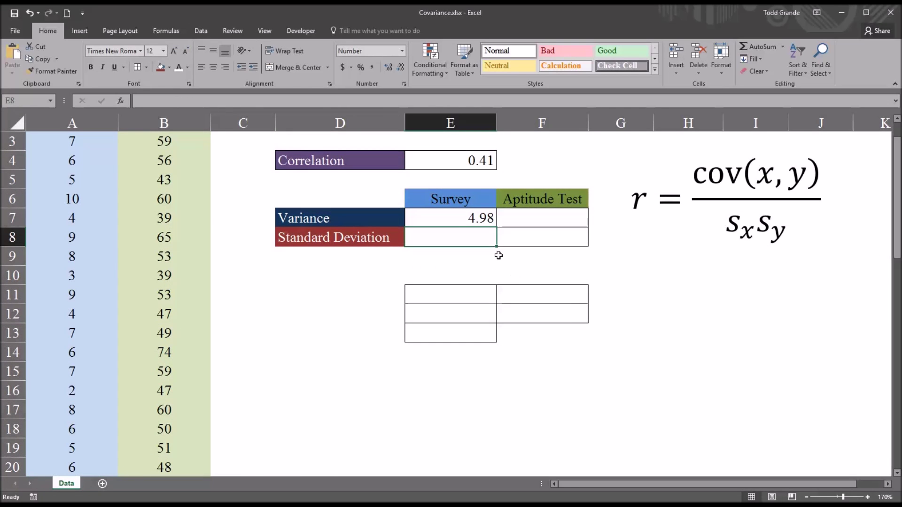
pyautogui.click(465, 217)
pyautogui.moveTo(897, 237); pyautogui.dragTo(896, 232)
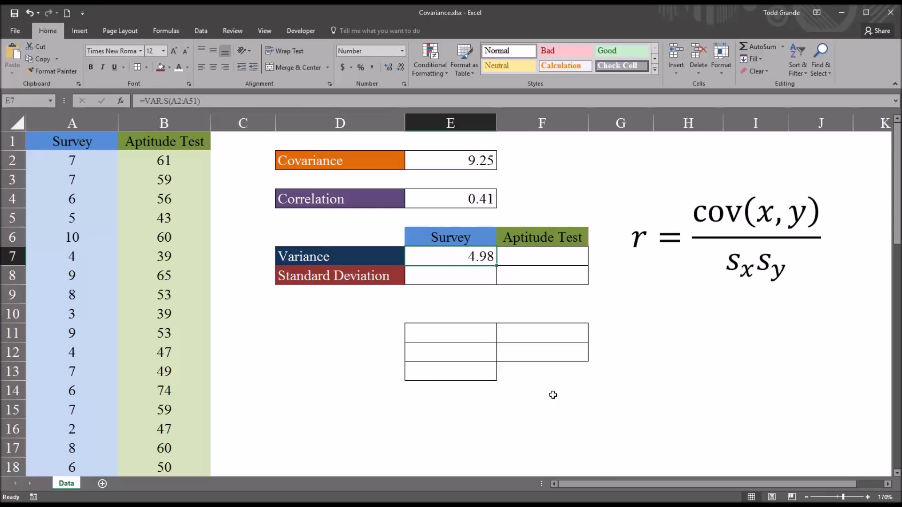
# Calculate the sample standard deviation of the Survey scores A2:A51 in cell E8 with STDEV.S, reusing the range from the variance formula.
pyautogui.moveTo(198, 100); pyautogui.dragTo(180, 98)
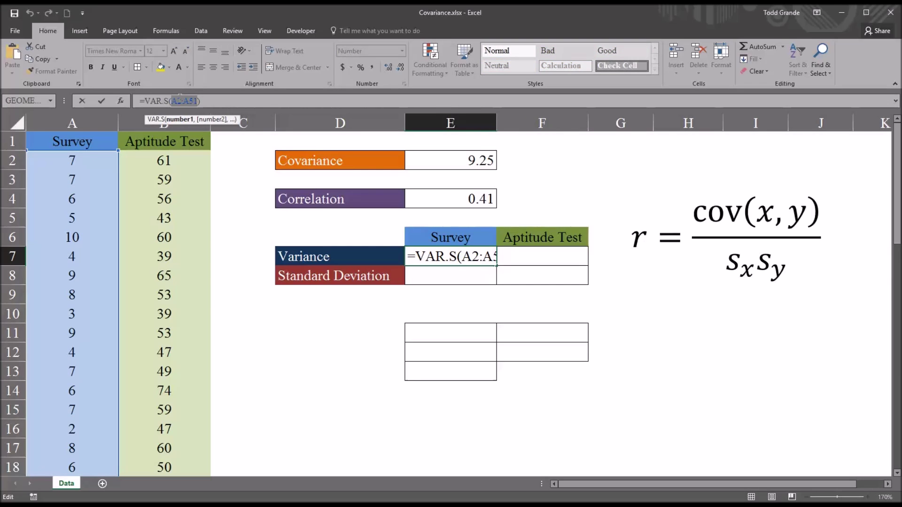
pyautogui.press('Return')
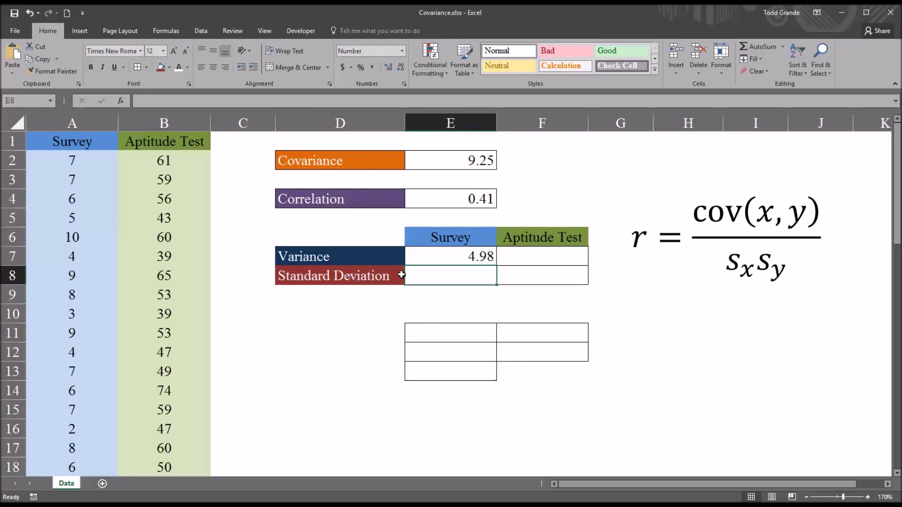
pyautogui.write('=stdev.')
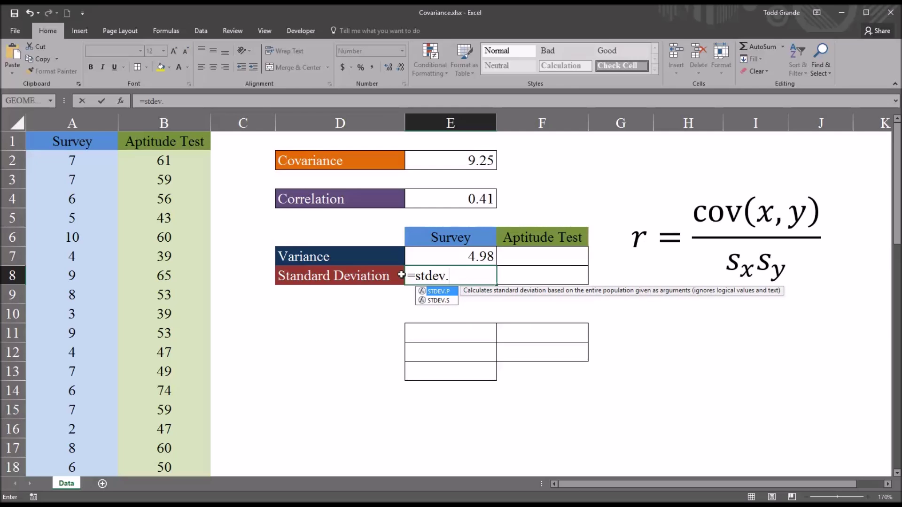
pyautogui.doubleClick(441, 301)
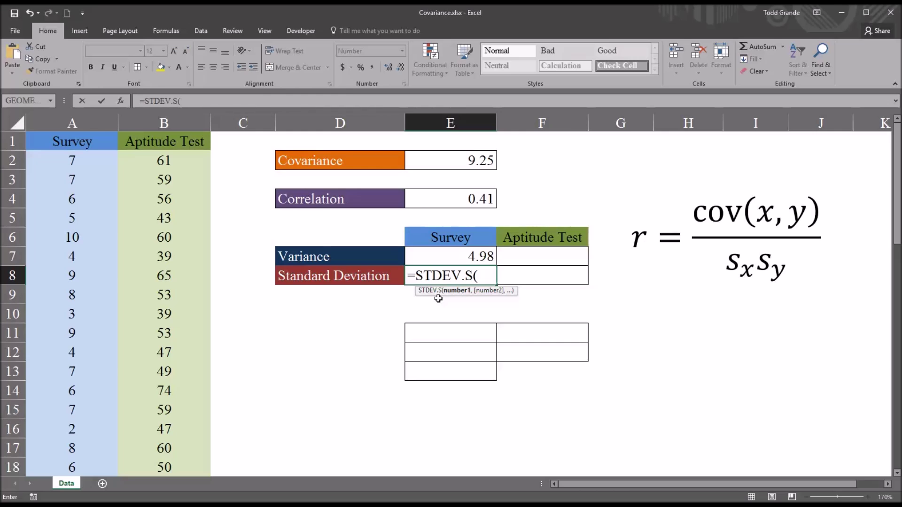
pyautogui.write('A2:A51')
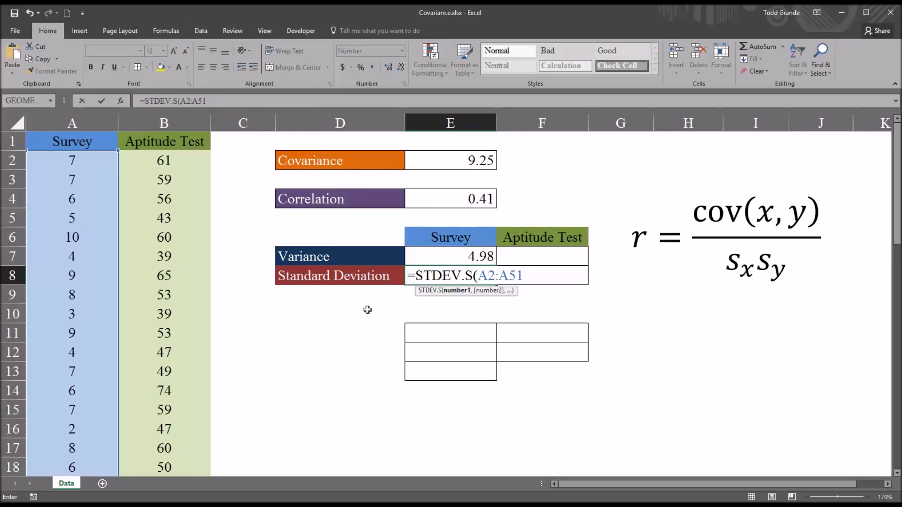
pyautogui.press('Return')
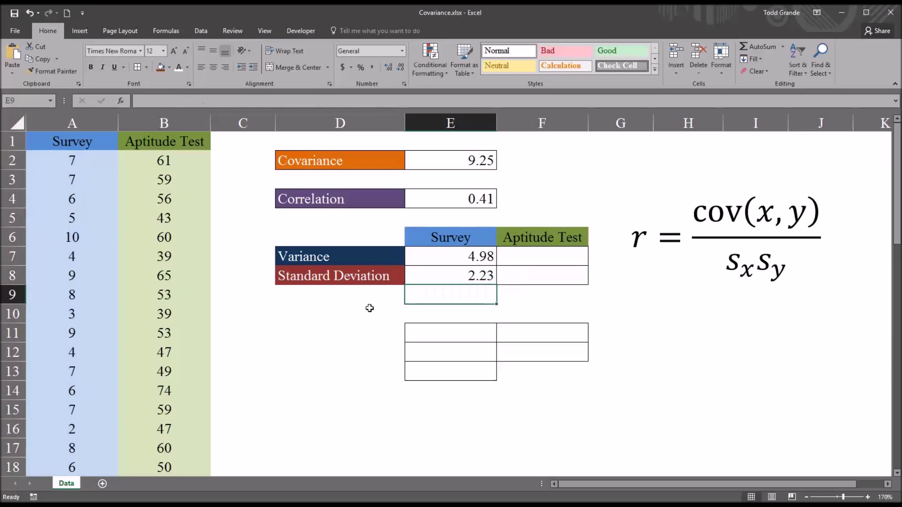
pyautogui.click(452, 279)
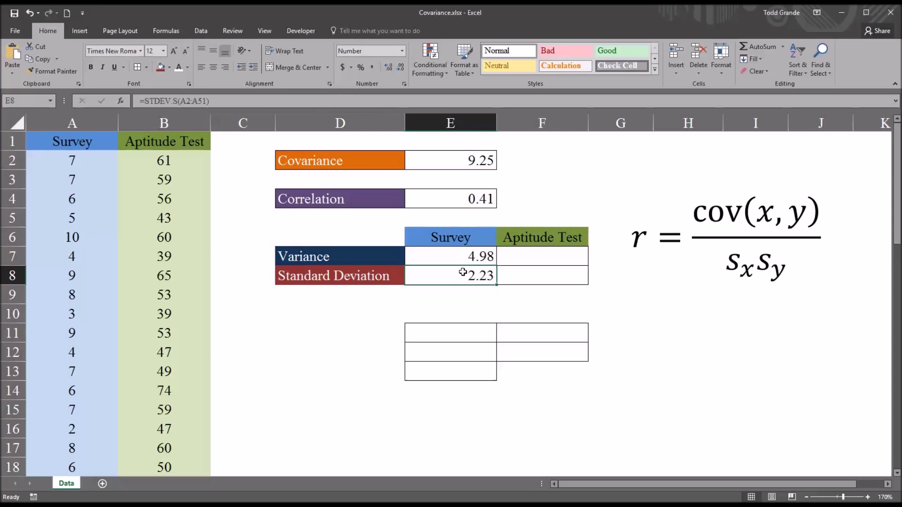
pyautogui.click(462, 258)
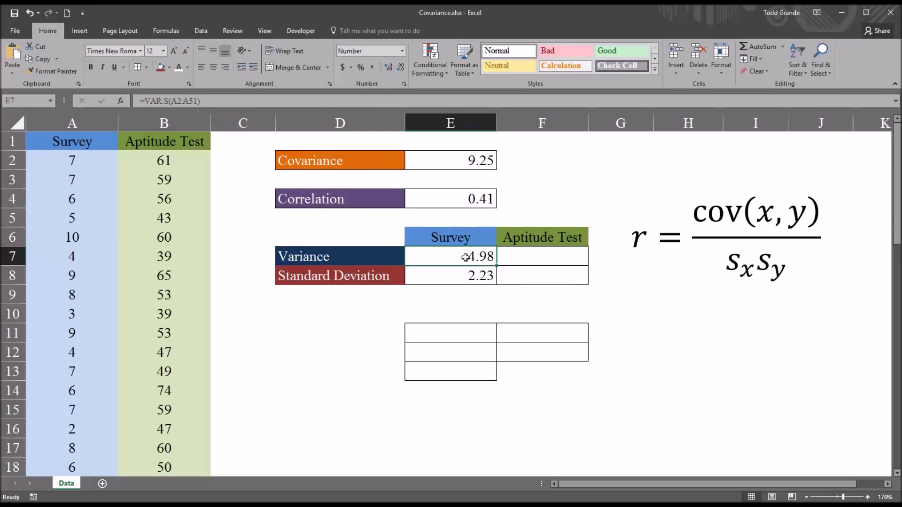
pyautogui.click(455, 275)
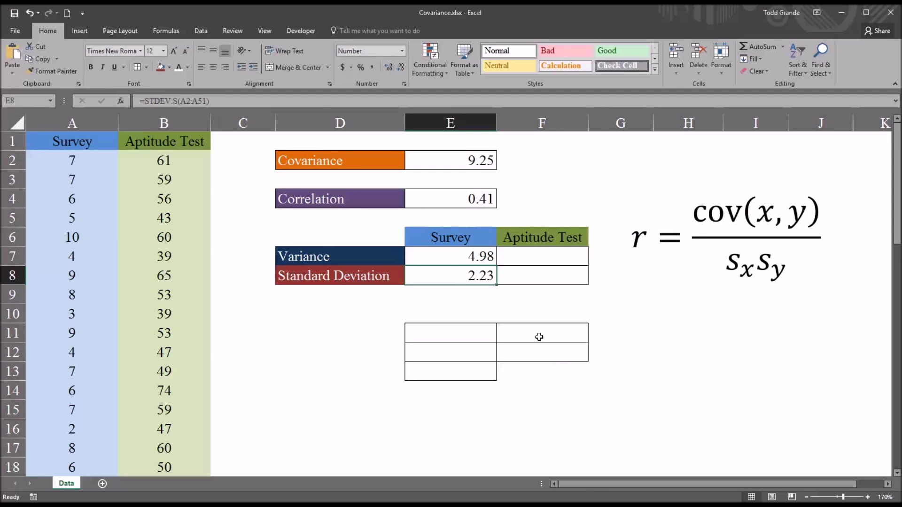
# Fill the Survey variance and standard deviation formulas from E7:E8 across to the Aptitude Test cells F7:F8.
pyautogui.click(480, 265)
pyautogui.moveTo(479, 265); pyautogui.dragTo(479, 273)
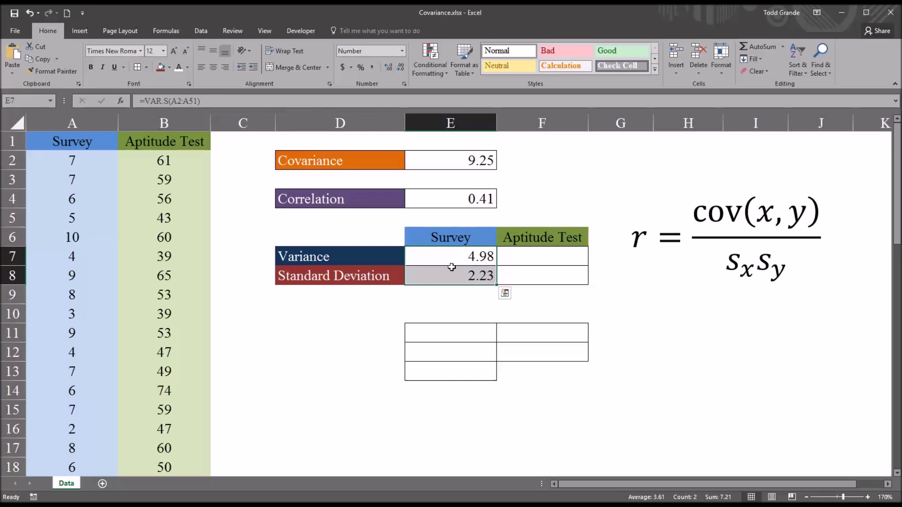
pyautogui.moveTo(496, 285); pyautogui.dragTo(550, 284)
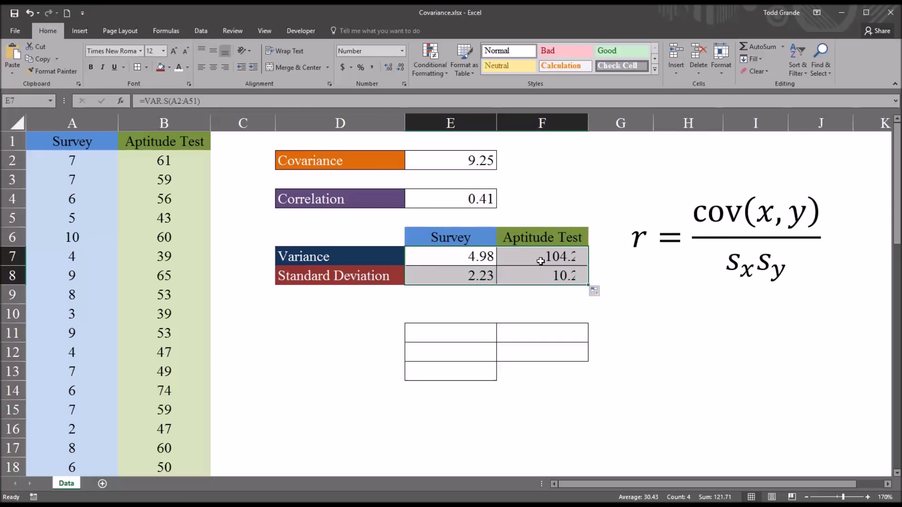
pyautogui.click(540, 257)
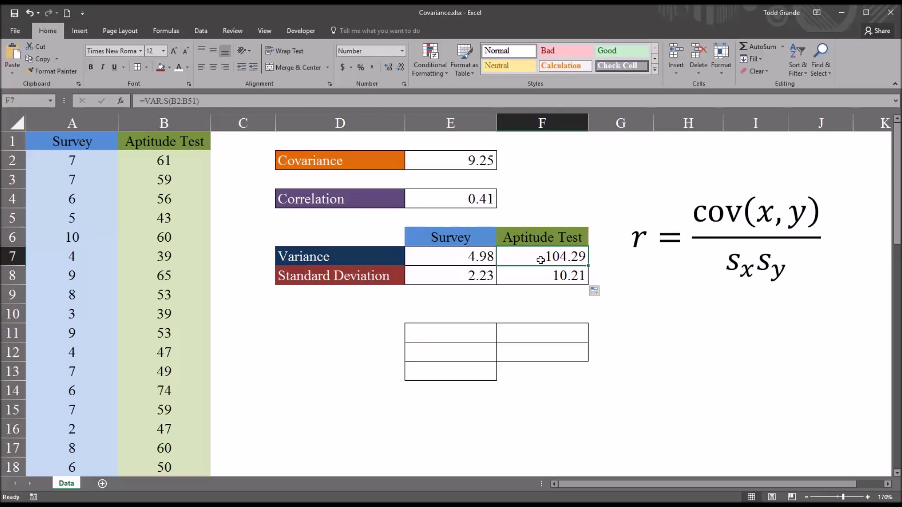
pyautogui.click(540, 274)
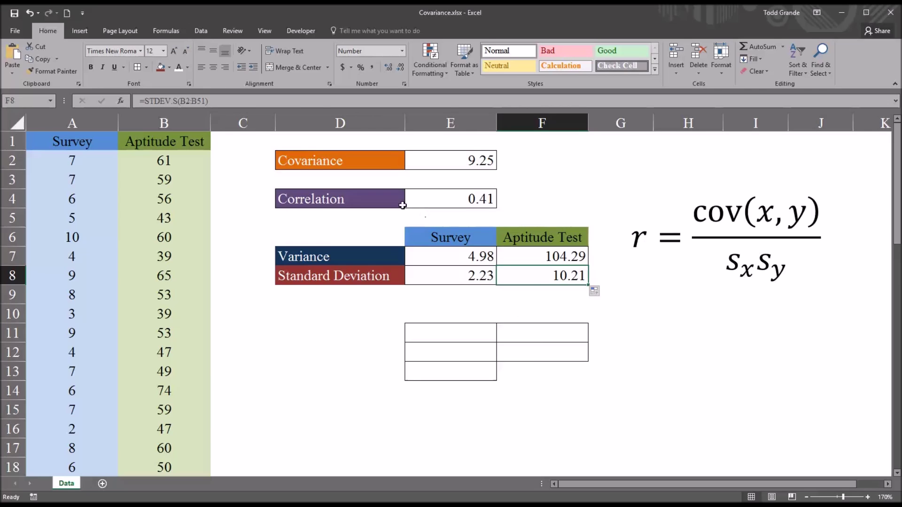
# Multiply the Survey and Aptitude Test variances in cell E11 with the formula =E7*F7.
pyautogui.click(445, 333)
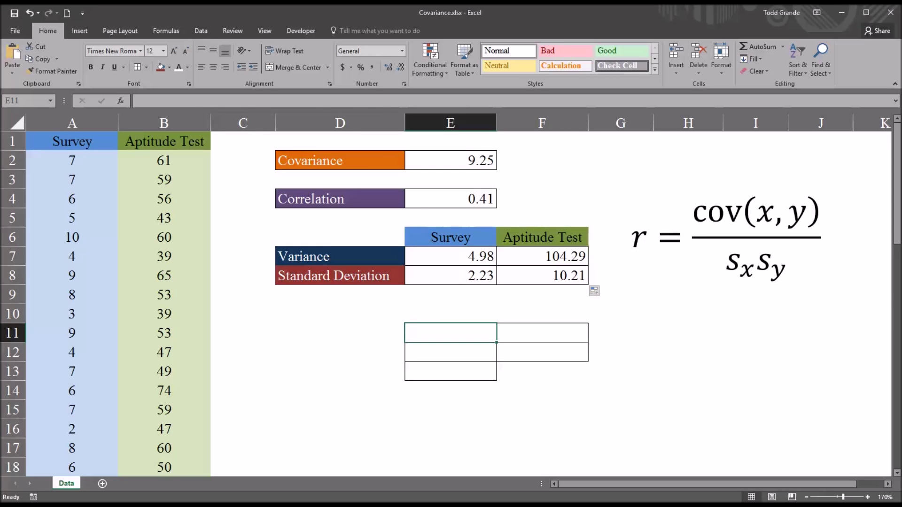
pyautogui.write('=')
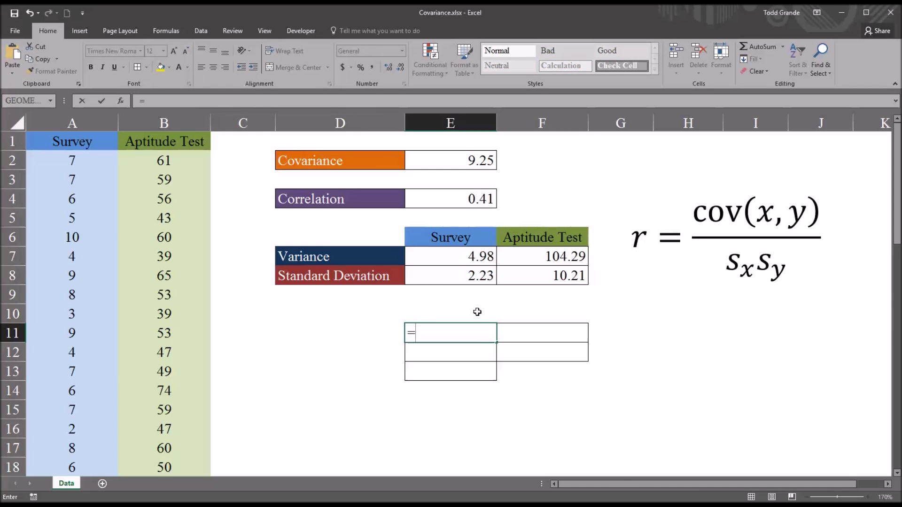
pyautogui.click(440, 261)
pyautogui.write('*')
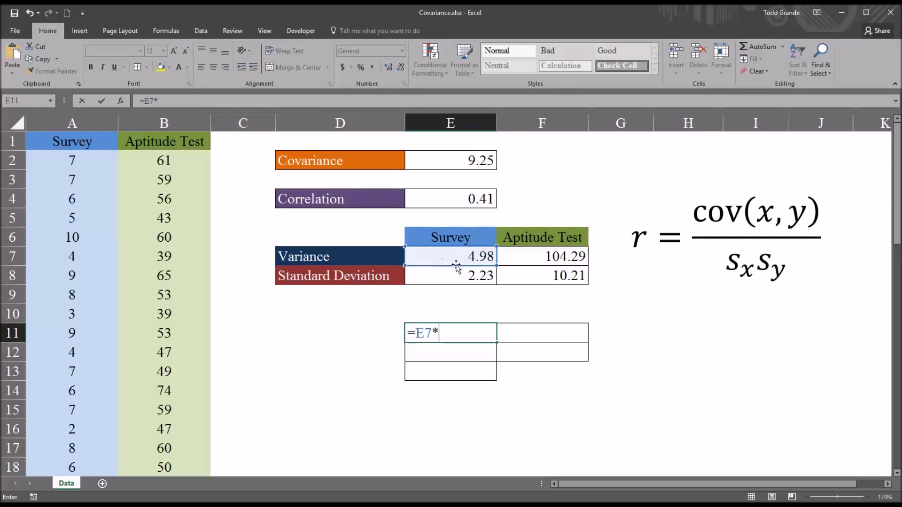
pyautogui.click(533, 259)
pyautogui.press('Return')
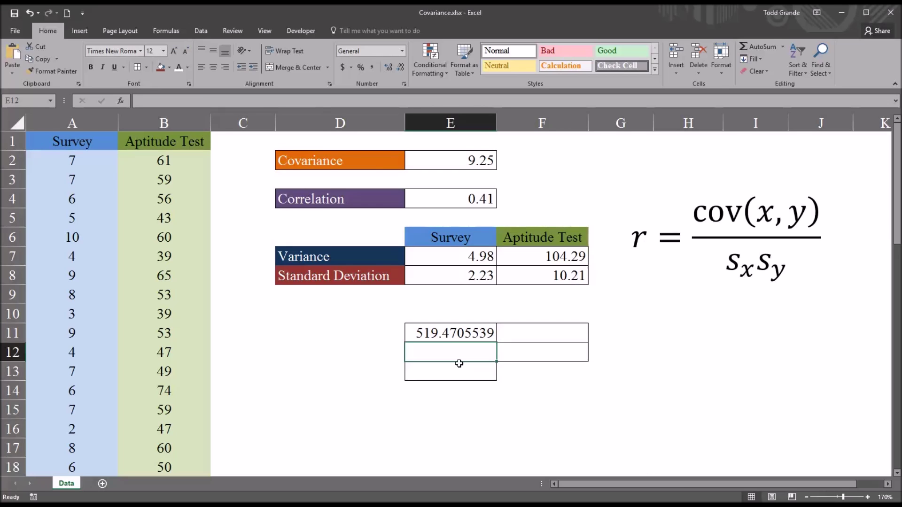
# Take the square root of the variance product E11 in cell E12 with SQRT.
pyautogui.write('=sq')
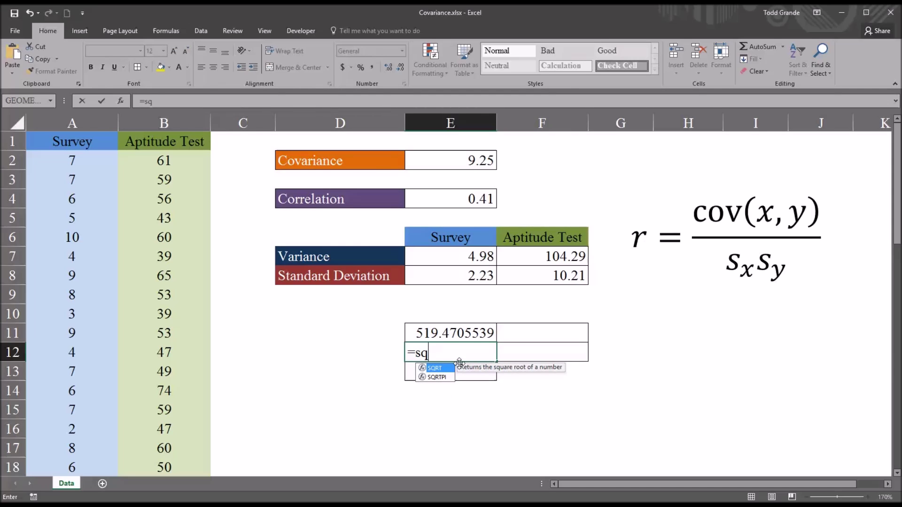
pyautogui.write('rt(')
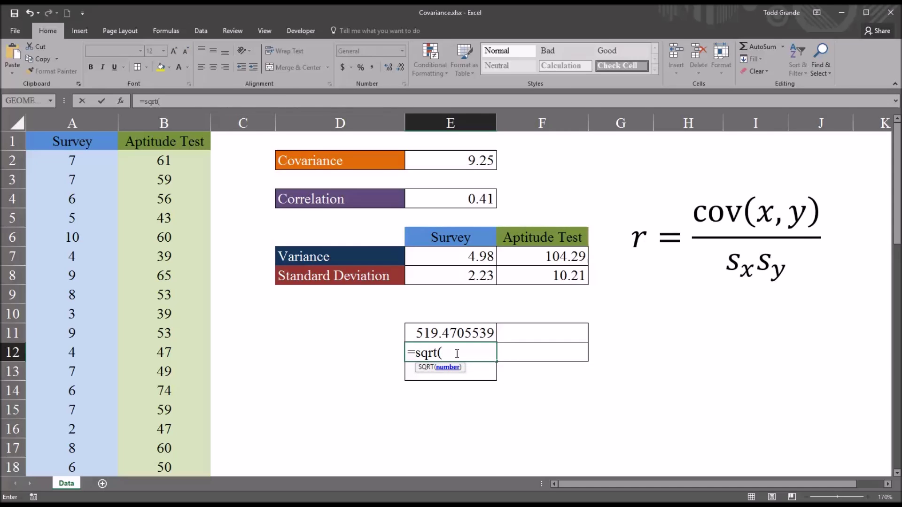
pyautogui.click(437, 332)
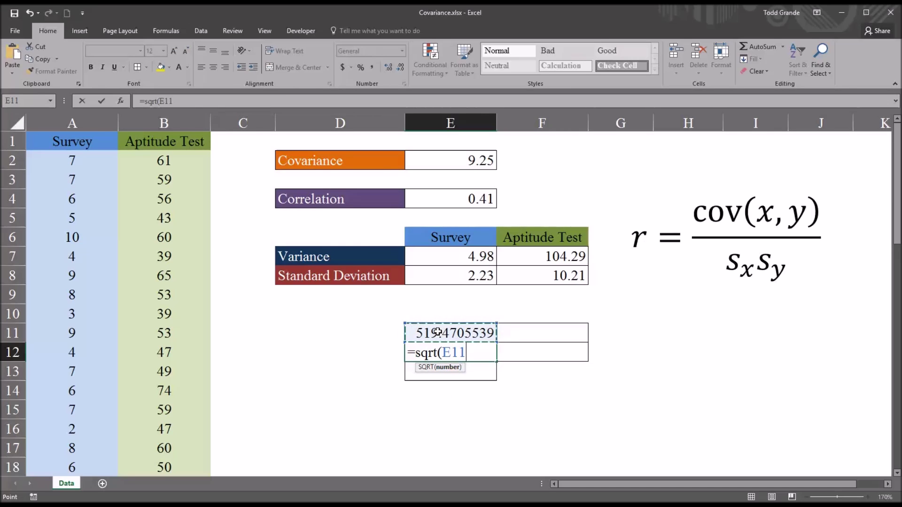
pyautogui.press('Return')
pyautogui.click(445, 349)
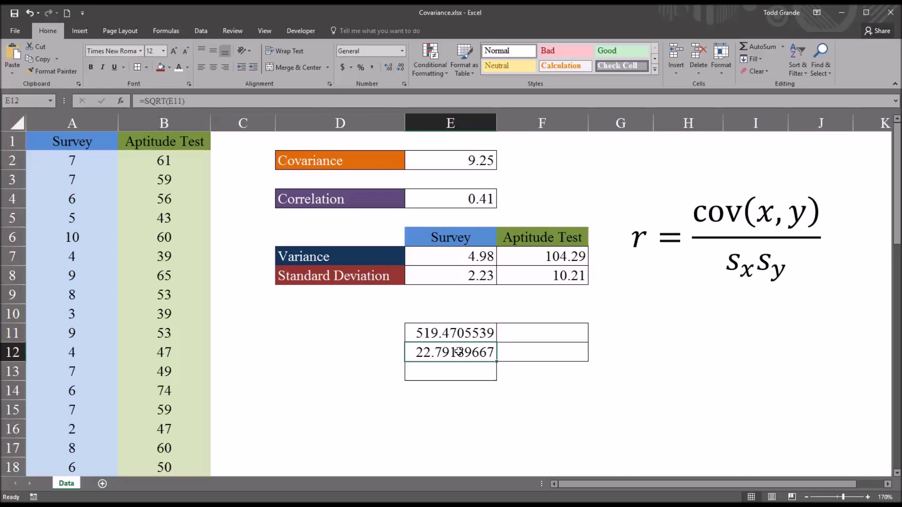
# Divide the covariance by the square root of the variance product in cell E13 with =E2/E12 and compare it with the correlation in E4.
pyautogui.click(436, 371)
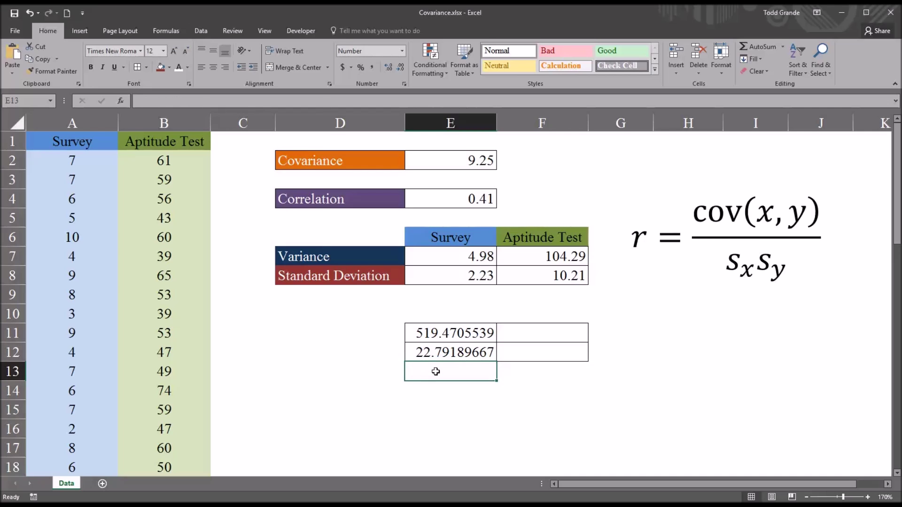
pyautogui.write('=')
pyautogui.click(436, 165)
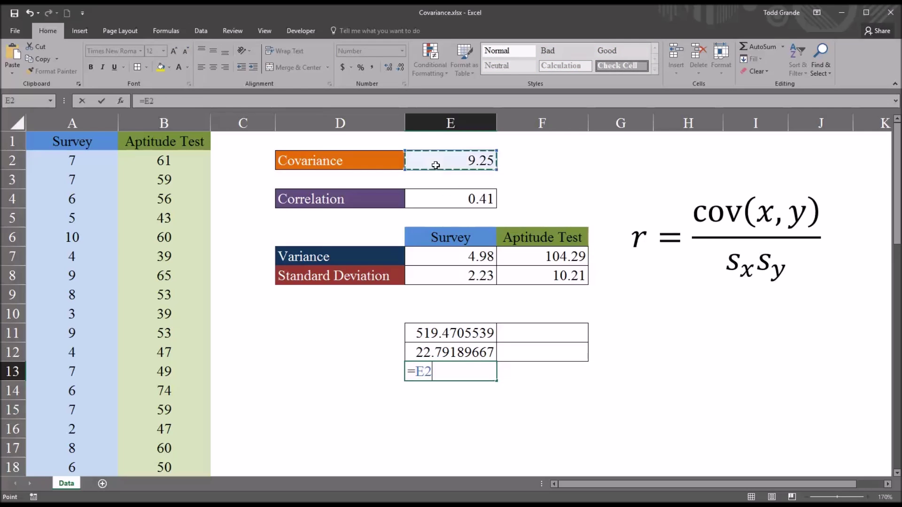
pyautogui.write('/')
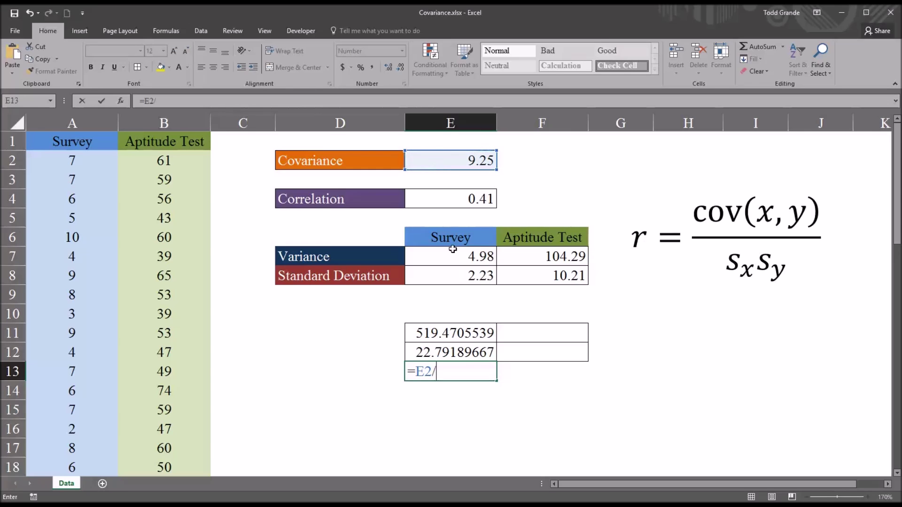
pyautogui.click(440, 354)
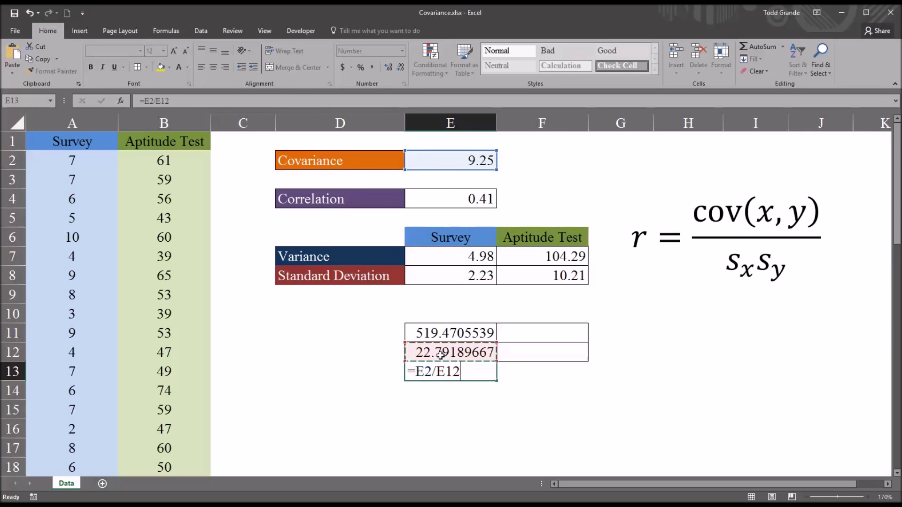
pyautogui.press('Return')
pyautogui.click(442, 371)
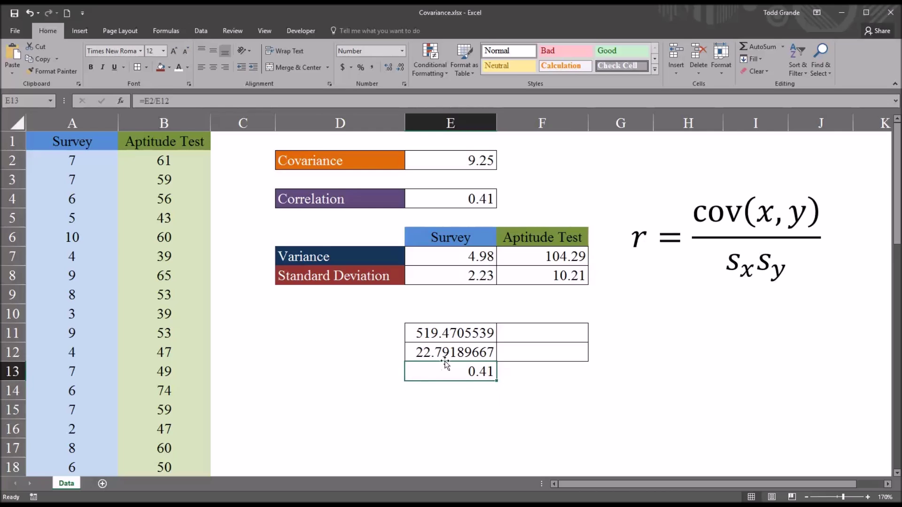
pyautogui.click(454, 200)
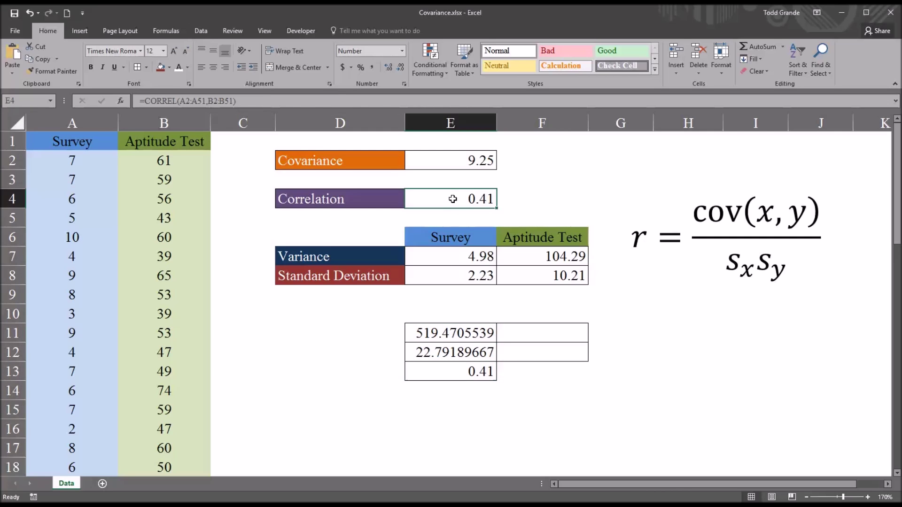
pyautogui.click(443, 372)
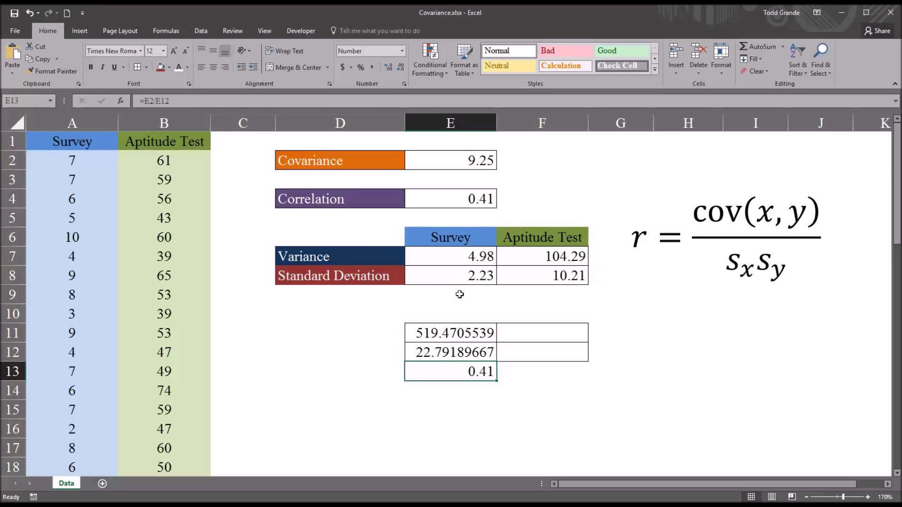
pyautogui.click(452, 353)
# Multiply the two standard deviations in cell F11 with =E8*F8 and compare the product with cell E12.
pyautogui.click(509, 332)
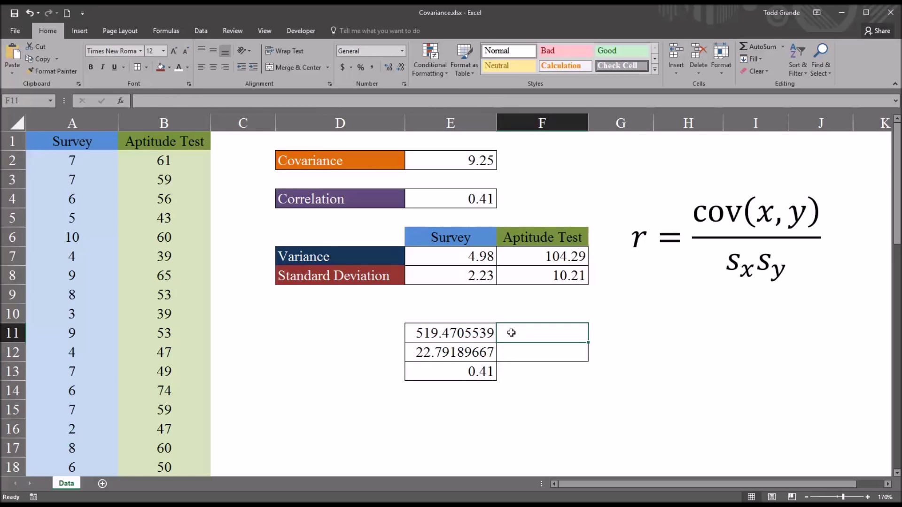
pyautogui.write('=')
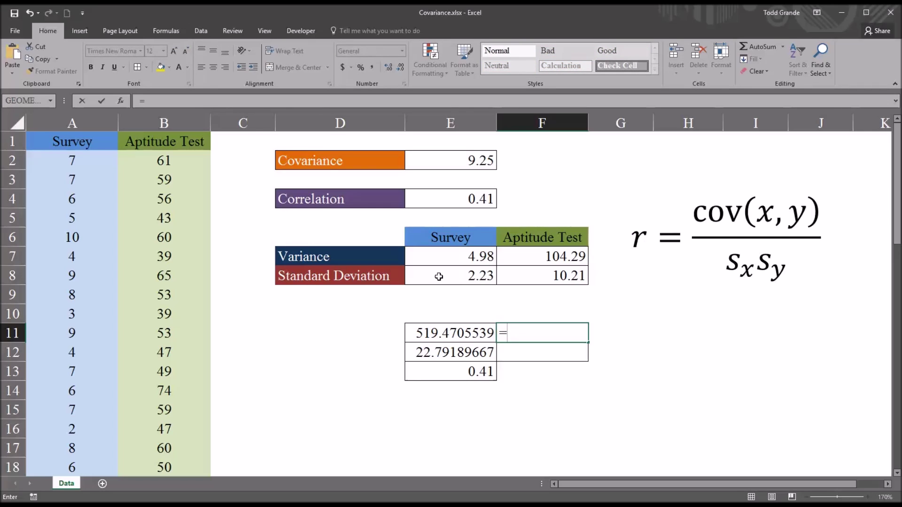
pyautogui.click(438, 276)
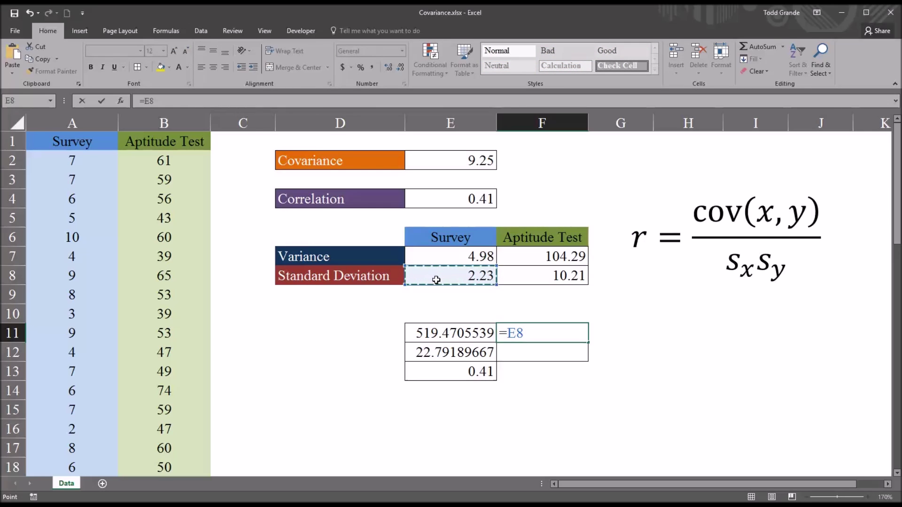
pyautogui.write('*')
pyautogui.click(529, 277)
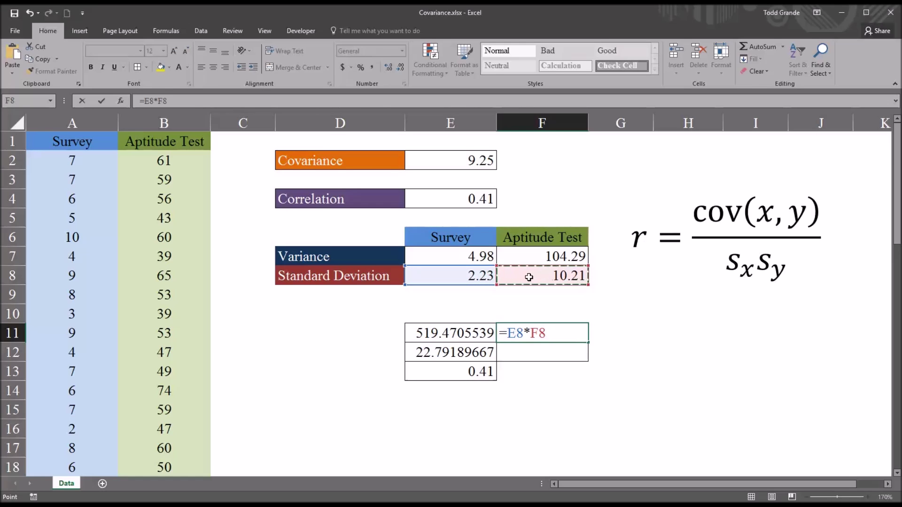
pyautogui.press('Return')
pyautogui.click(521, 336)
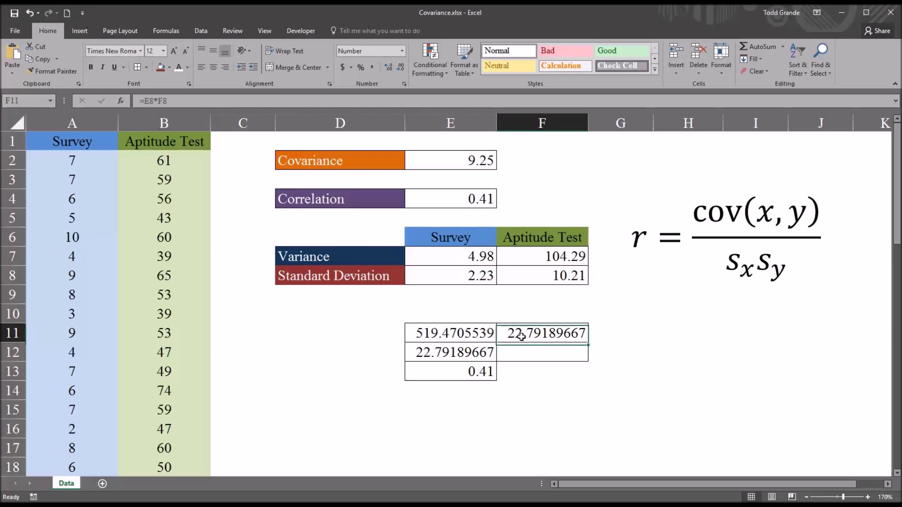
pyautogui.click(468, 356)
pyautogui.click(526, 341)
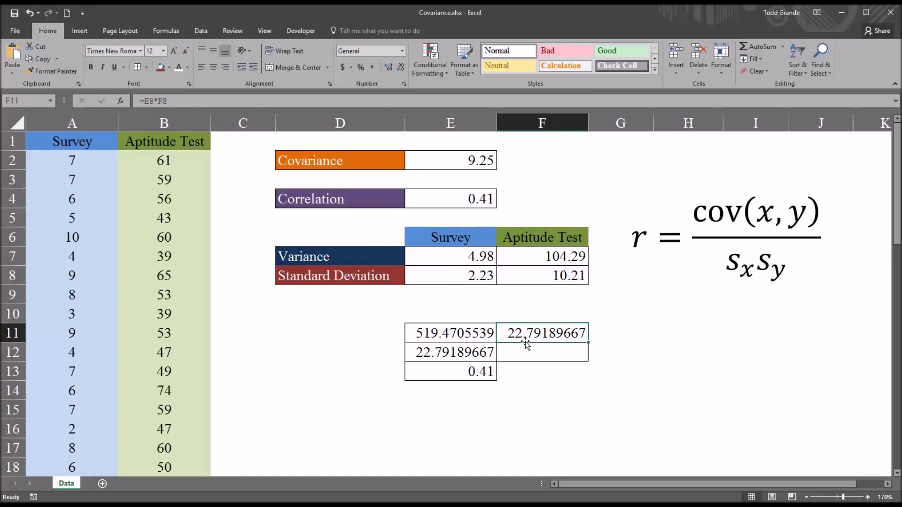
# Divide the covariance by the standard deviation product in cell F12 with =E2/F11 and compare it with the correlation in E4.
pyautogui.click(525, 356)
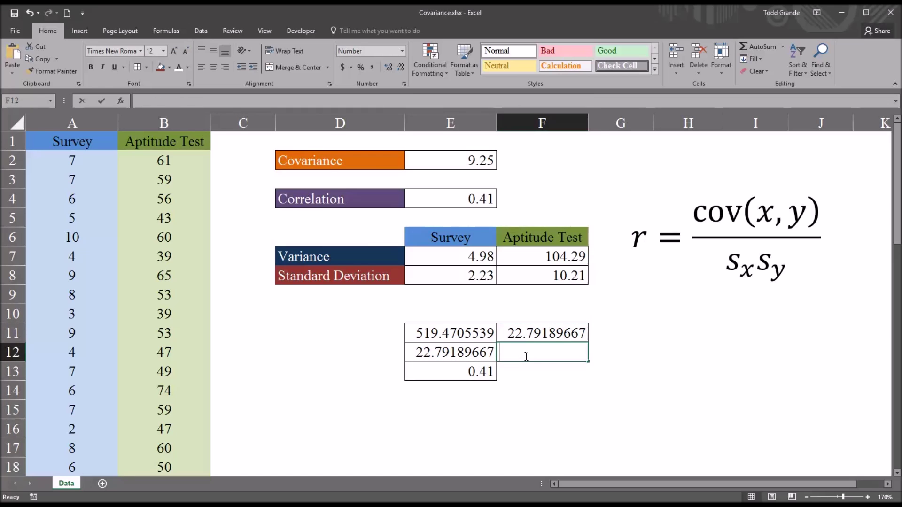
pyautogui.write('=')
pyautogui.click(447, 164)
pyautogui.write('/')
pyautogui.click(510, 333)
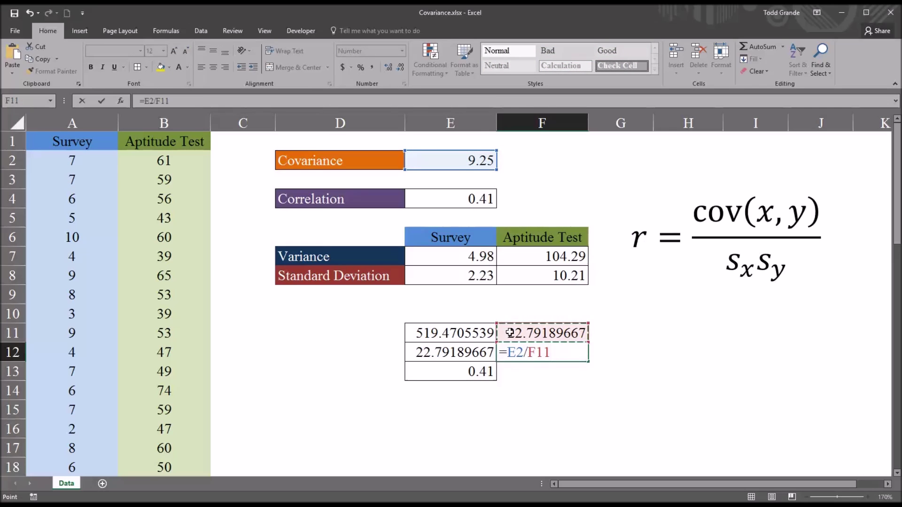
pyautogui.press('Return')
pyautogui.click(519, 353)
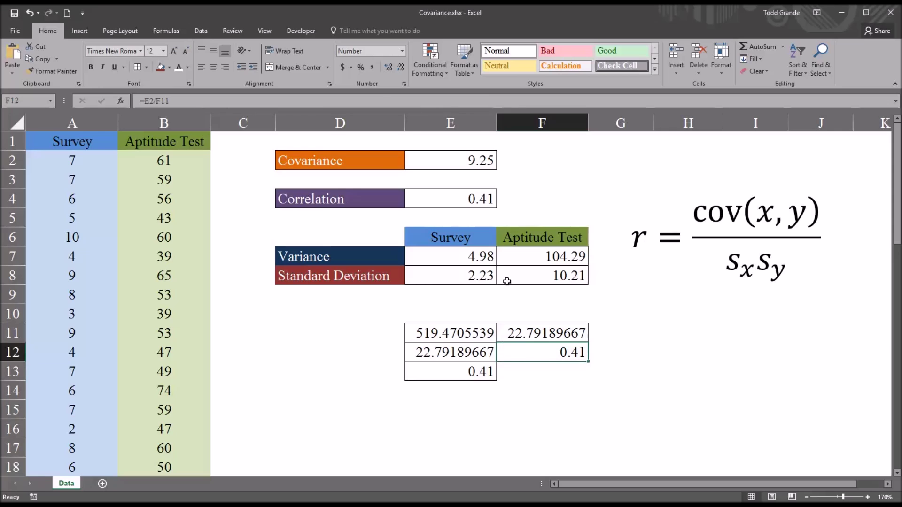
pyautogui.click(454, 200)
pyautogui.click(546, 349)
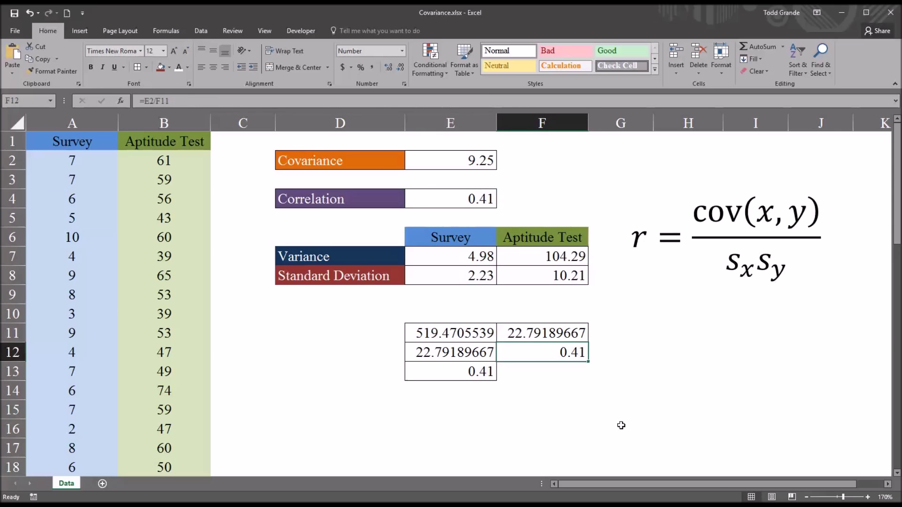